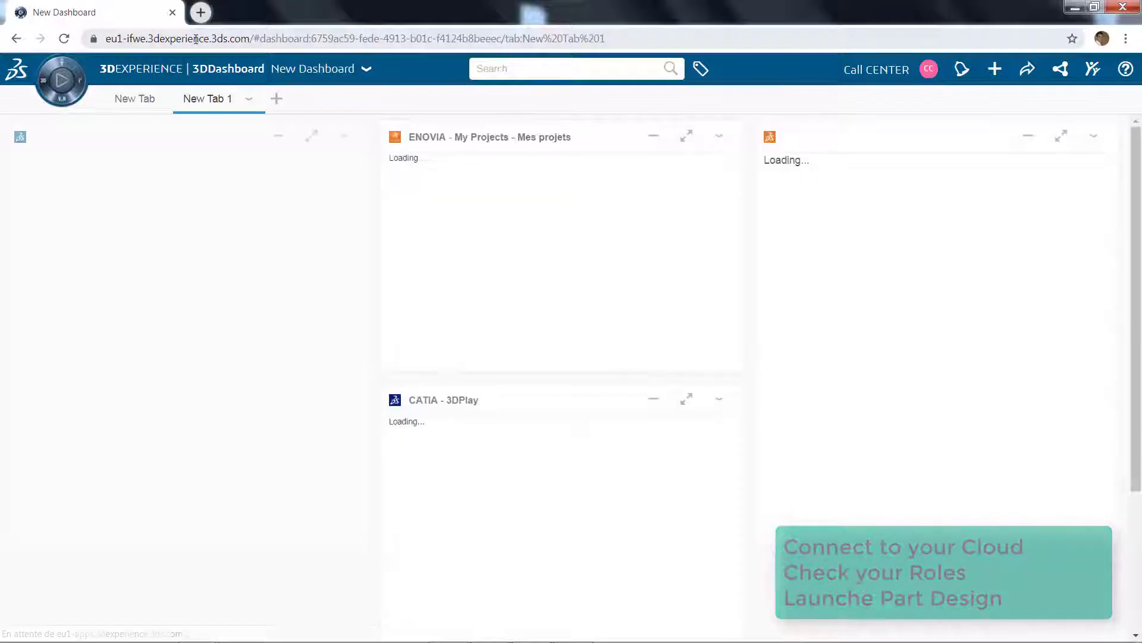
Step: Launch the CATIA Part Design app from the 3D modeling apps of the 3DEXPERIENCE dashboard
left_click(43, 72)
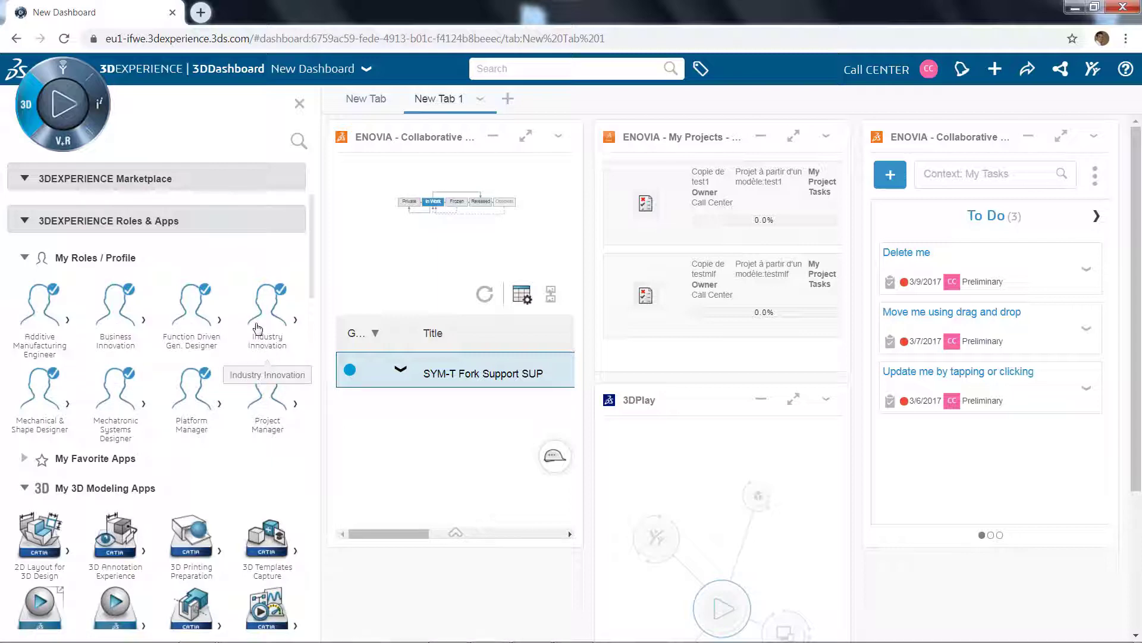
left_click(46, 415)
scroll(140, 456, "down", 5)
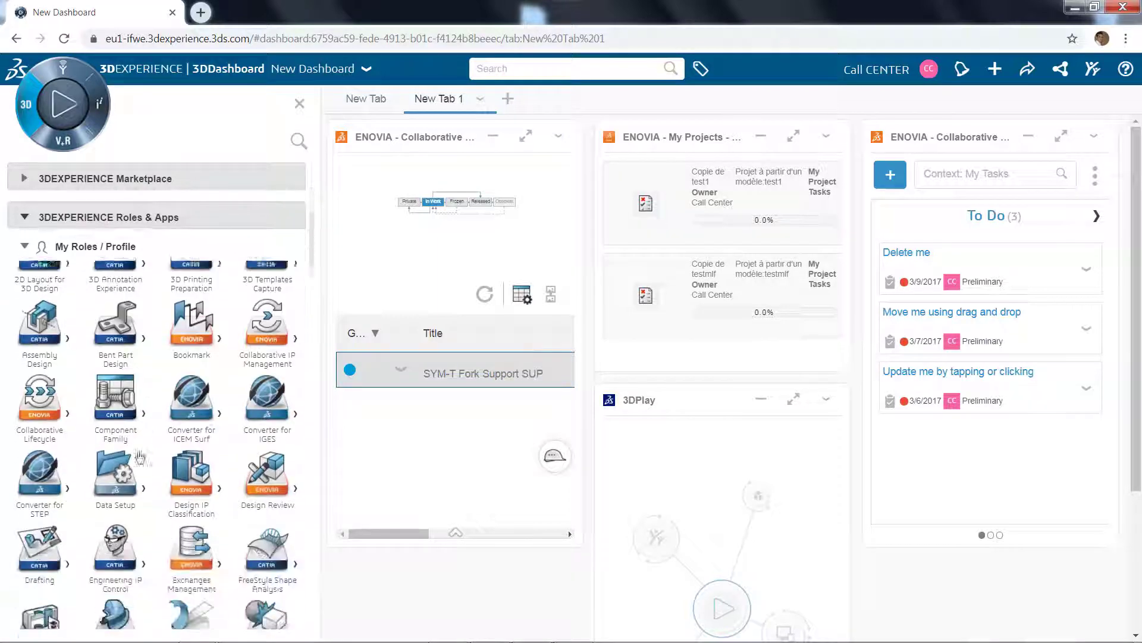
scroll(139, 457, "down", 3)
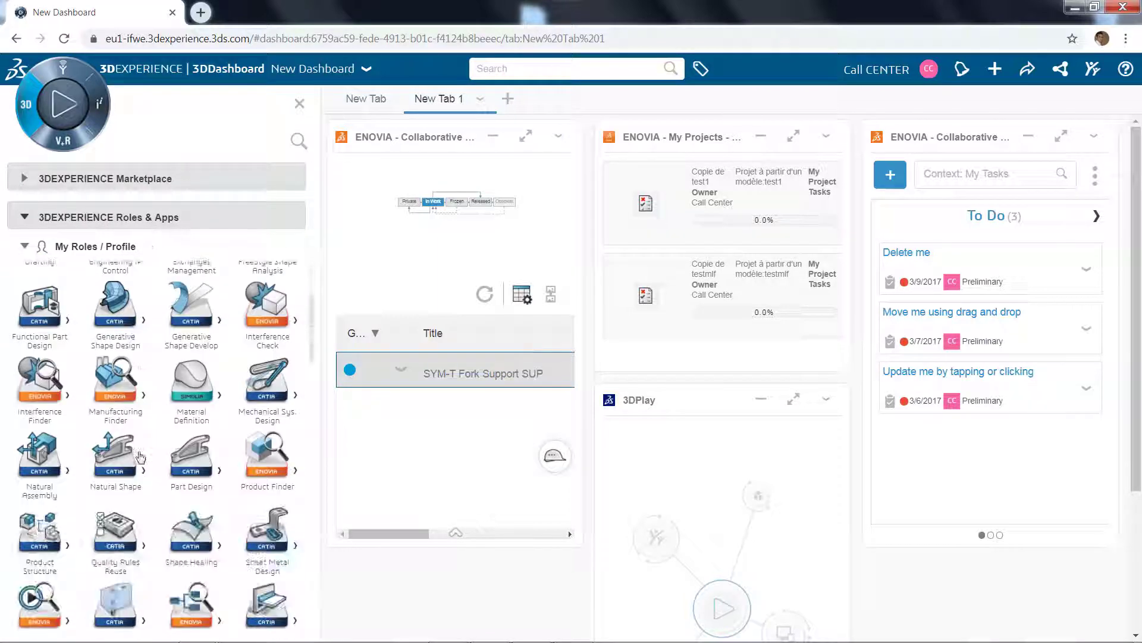
left_click(184, 466)
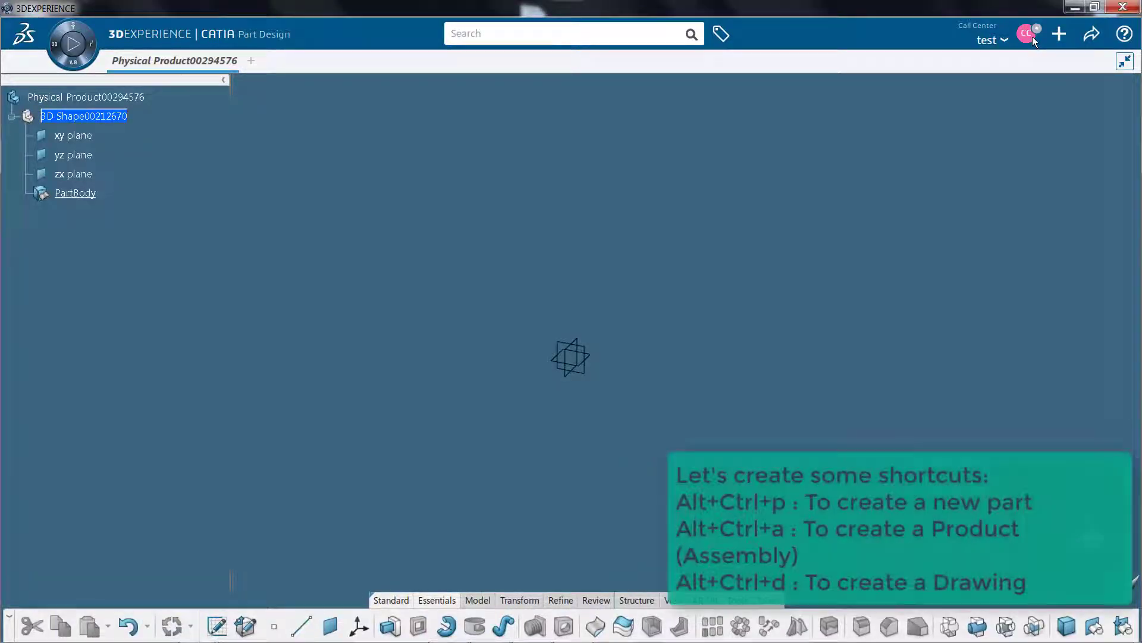
Step: In the Customize settings for favorite apps, set the Part Design accelerator to Ctrl+Alt+p
left_click(1033, 37)
left_click(1023, 105)
left_click(1023, 107)
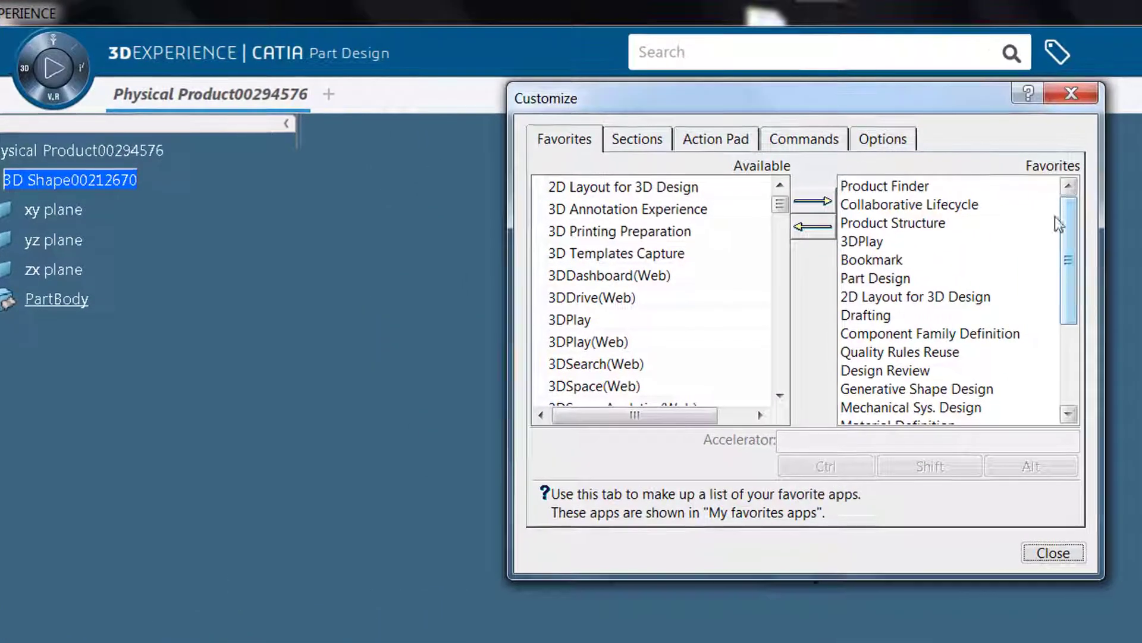
left_click(607, 179)
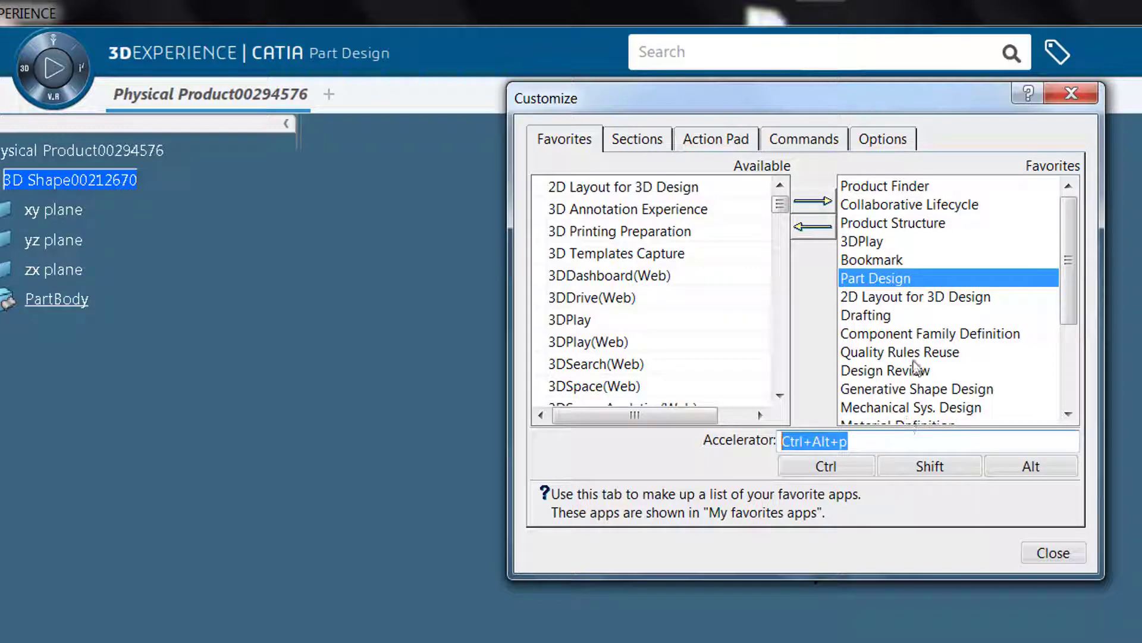
Step: Set the favorite app accelerators to Ctrl+Alt+d for Drafting and Ctrl+Alt+a for Assembly Design, and finish customizing
left_click(880, 316)
left_click_drag(861, 441, 771, 440)
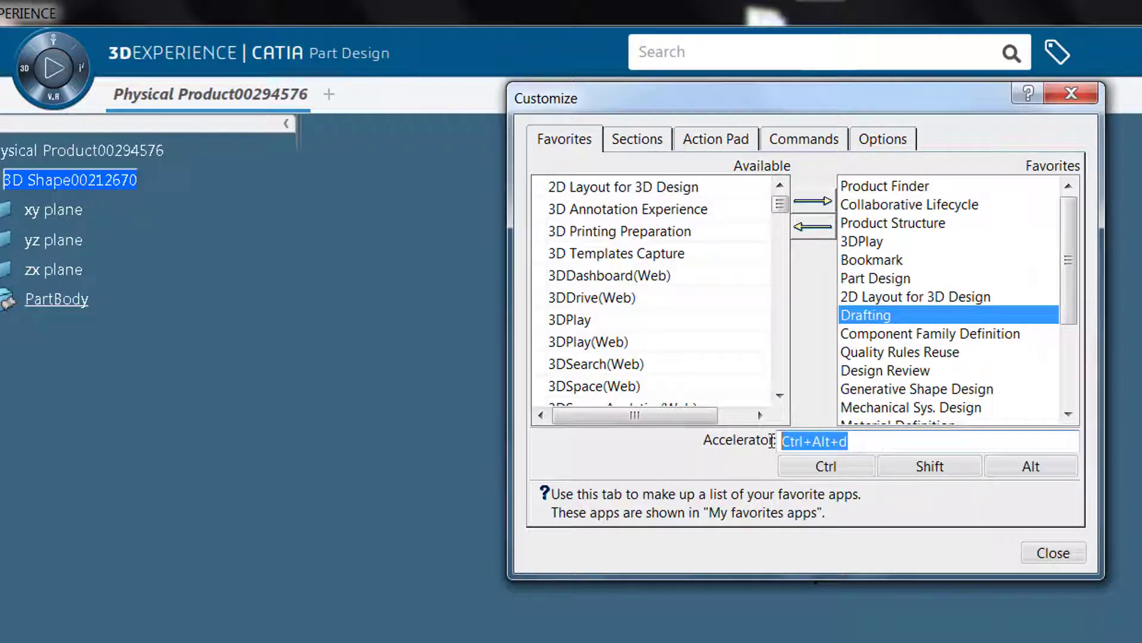
left_click_drag(1071, 295, 1071, 354)
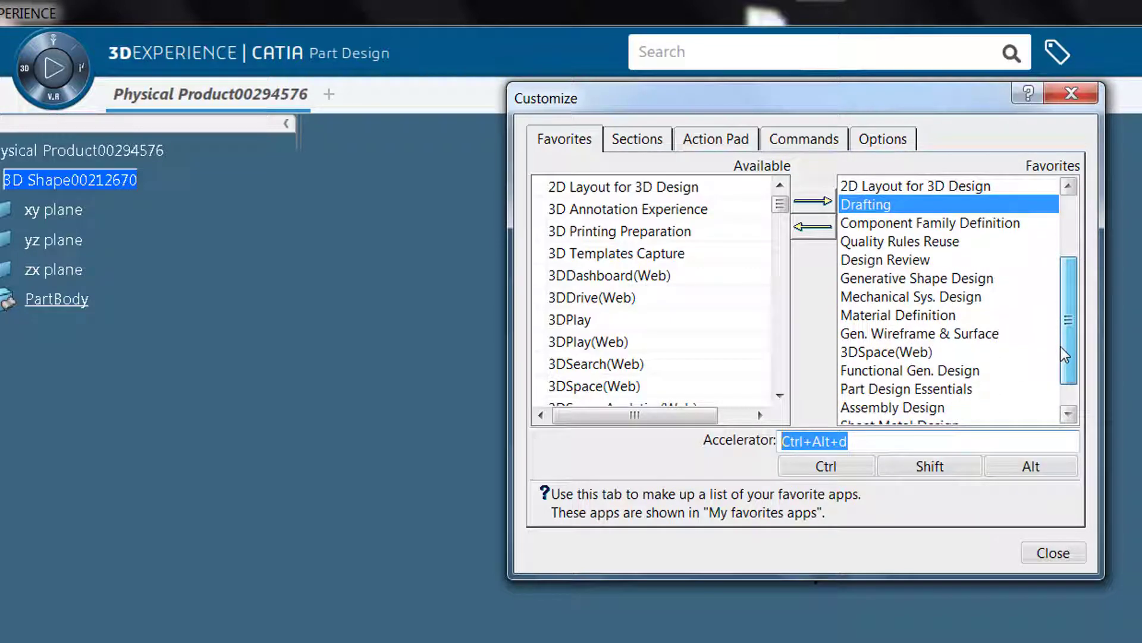
left_click(939, 408)
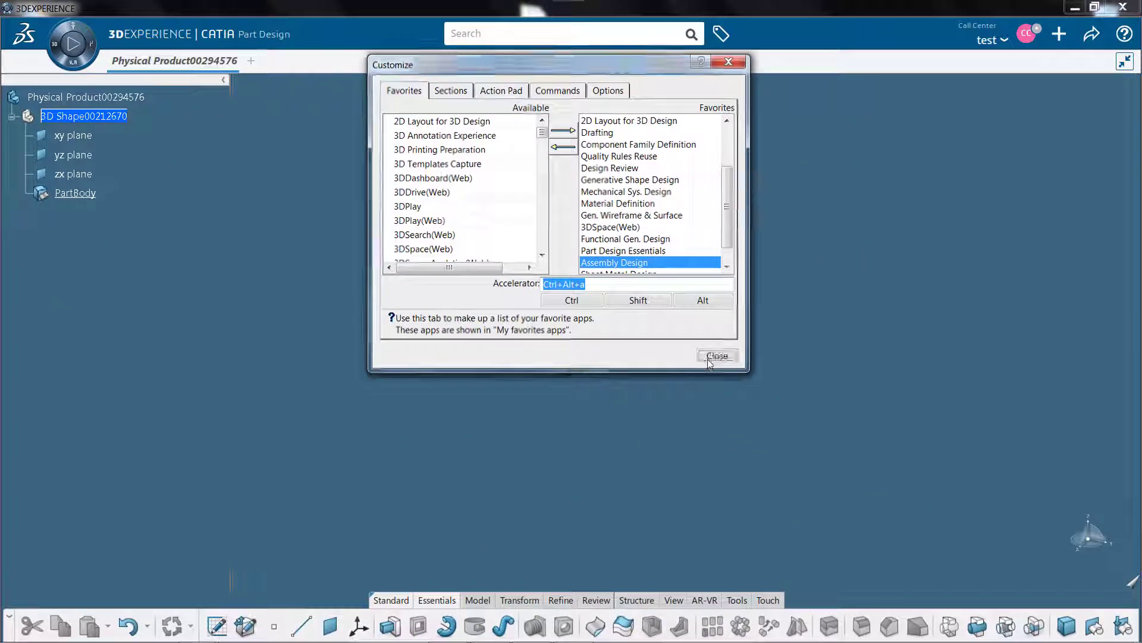
left_click(1053, 553)
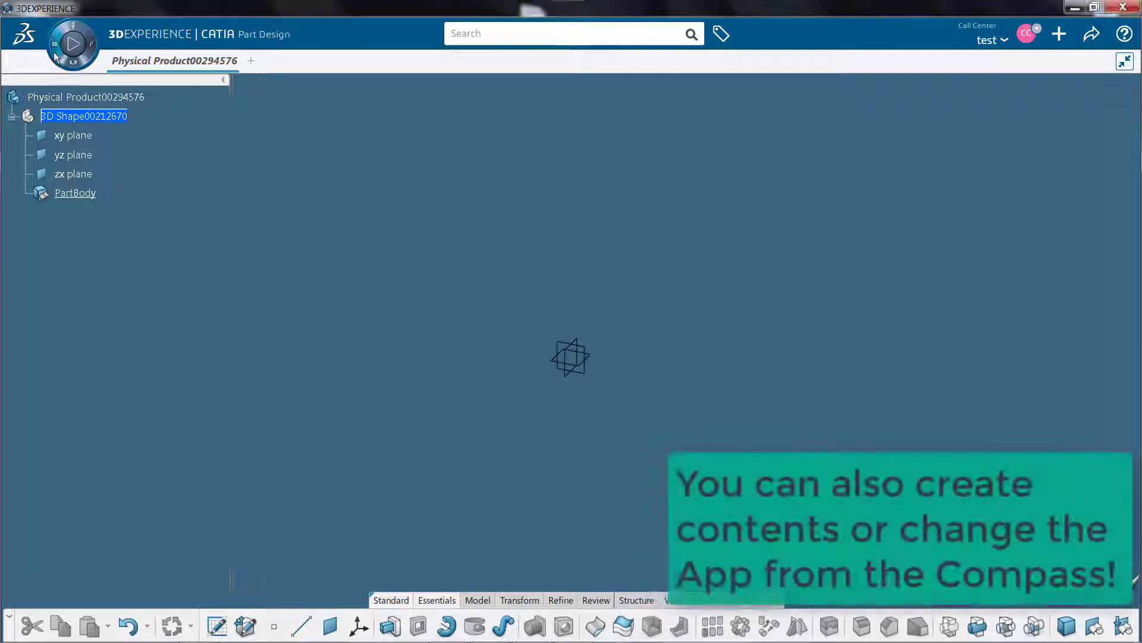
left_click(55, 46)
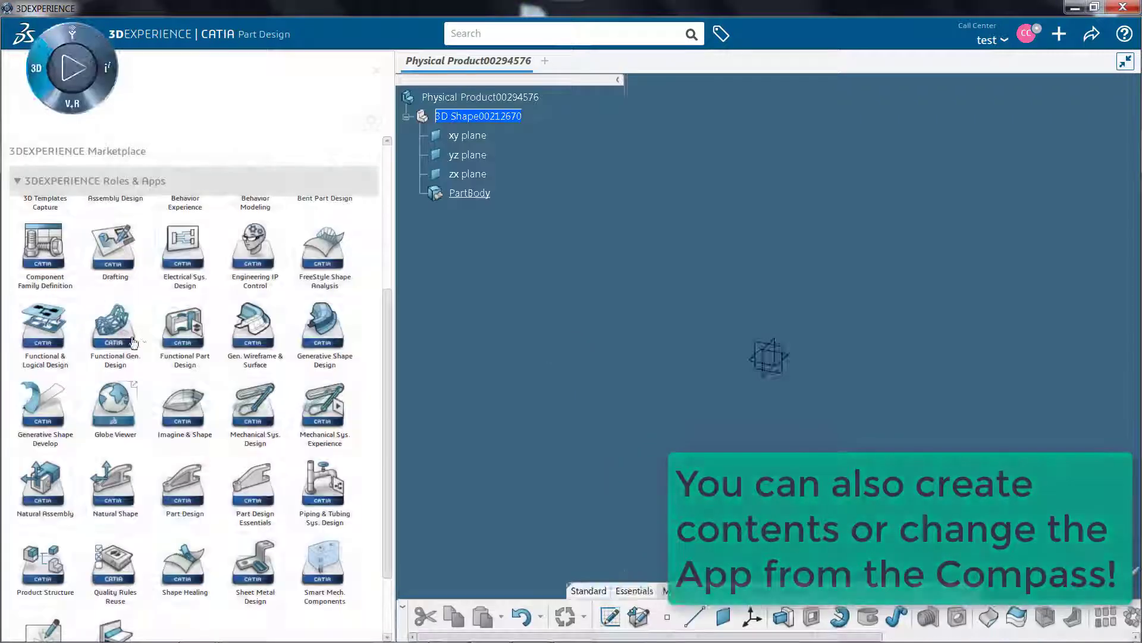
scroll(148, 328, "down", 2)
scroll(149, 328, "up", 2)
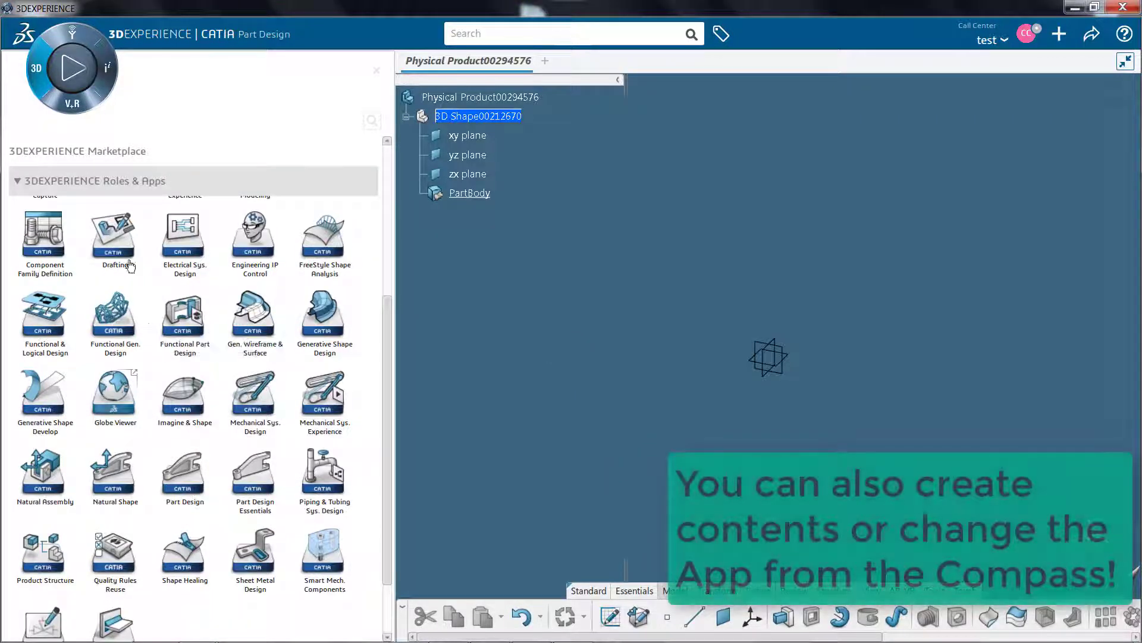
scroll(140, 288, "down", 2)
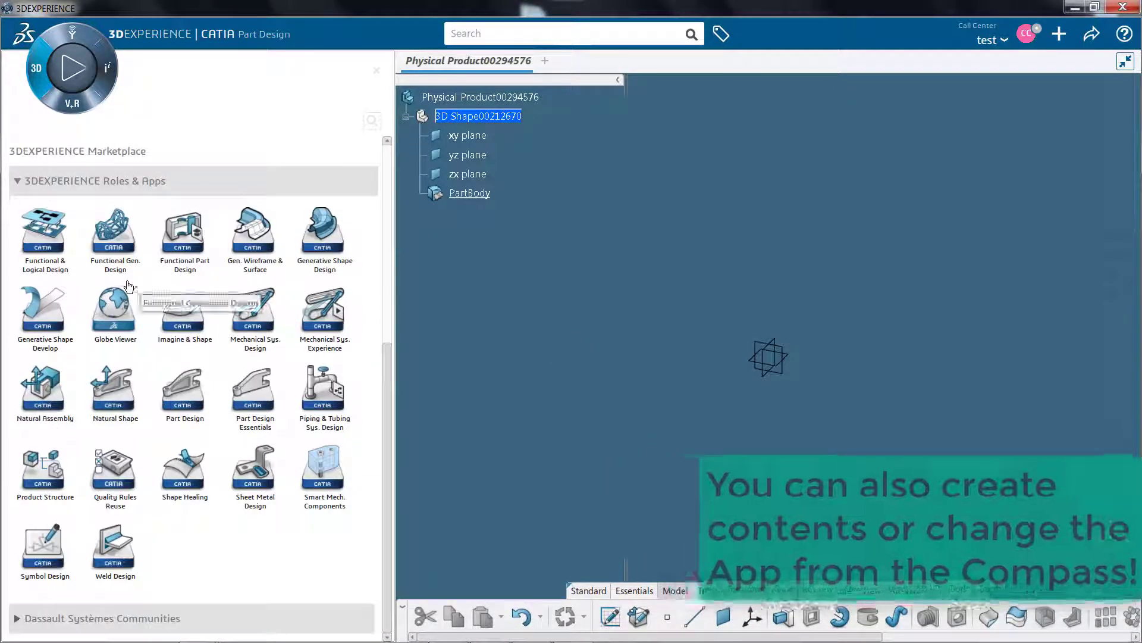
left_click(376, 71)
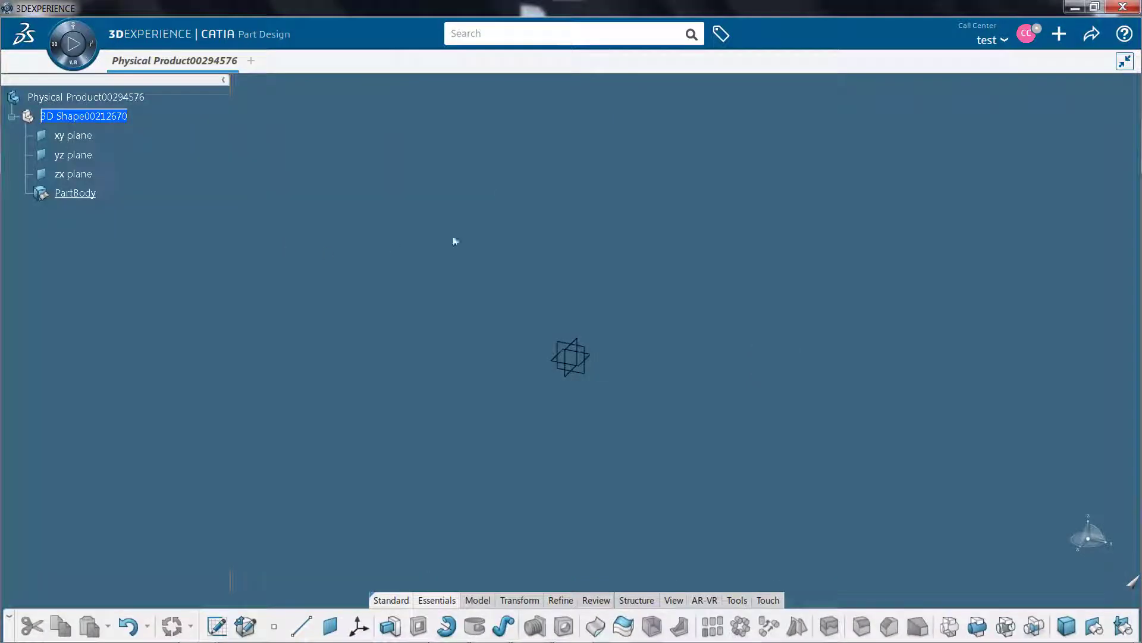
Step: Sketch a closed inverted U profile on the yz plane, 100 mm wide and 50 mm high with 10 mm thick walls
left_click(592, 356)
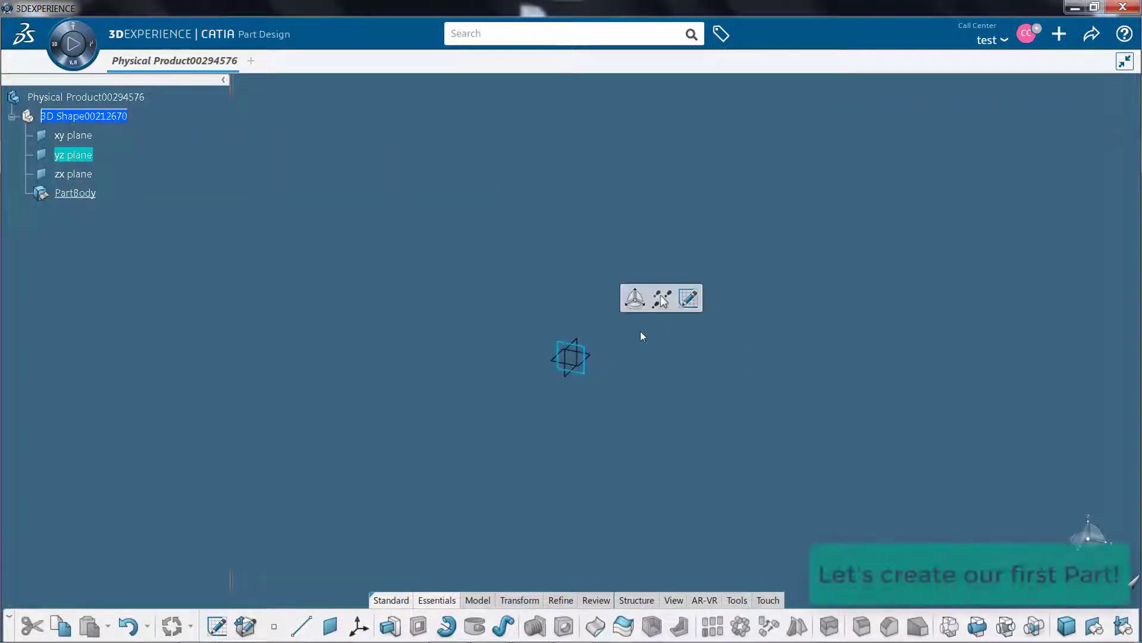
left_click(689, 297)
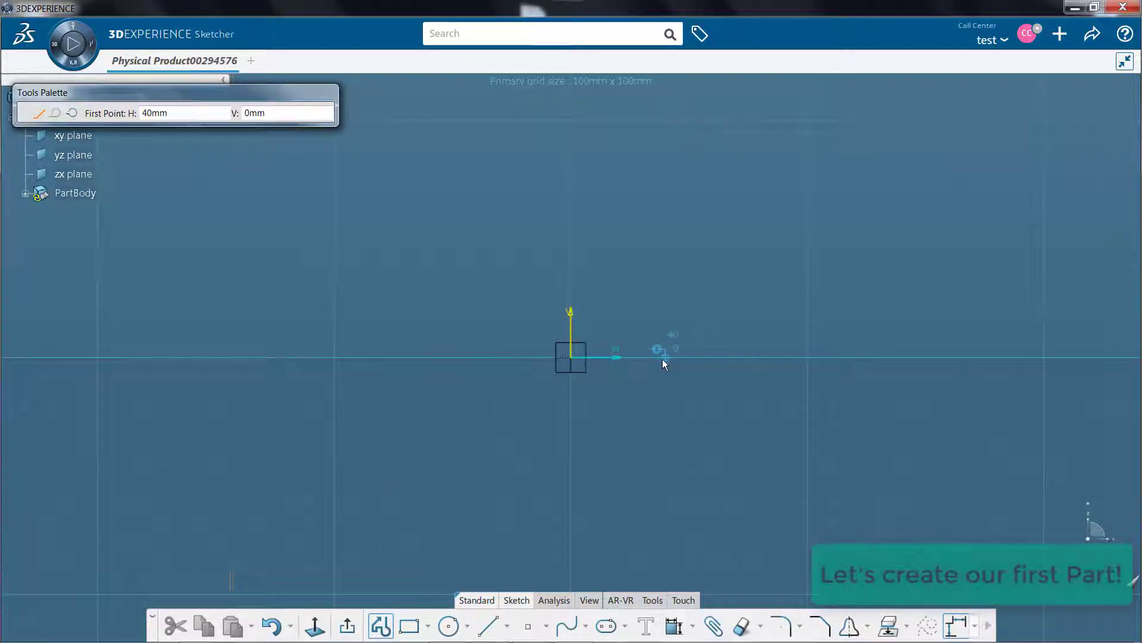
left_click(687, 358)
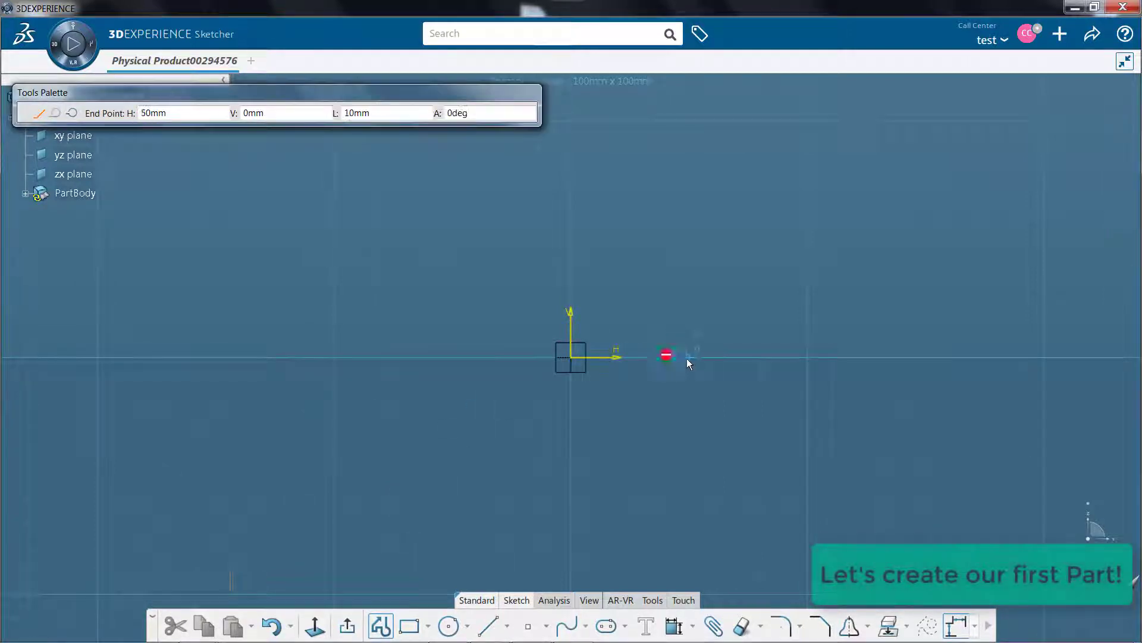
left_click(691, 240)
left_click(454, 238)
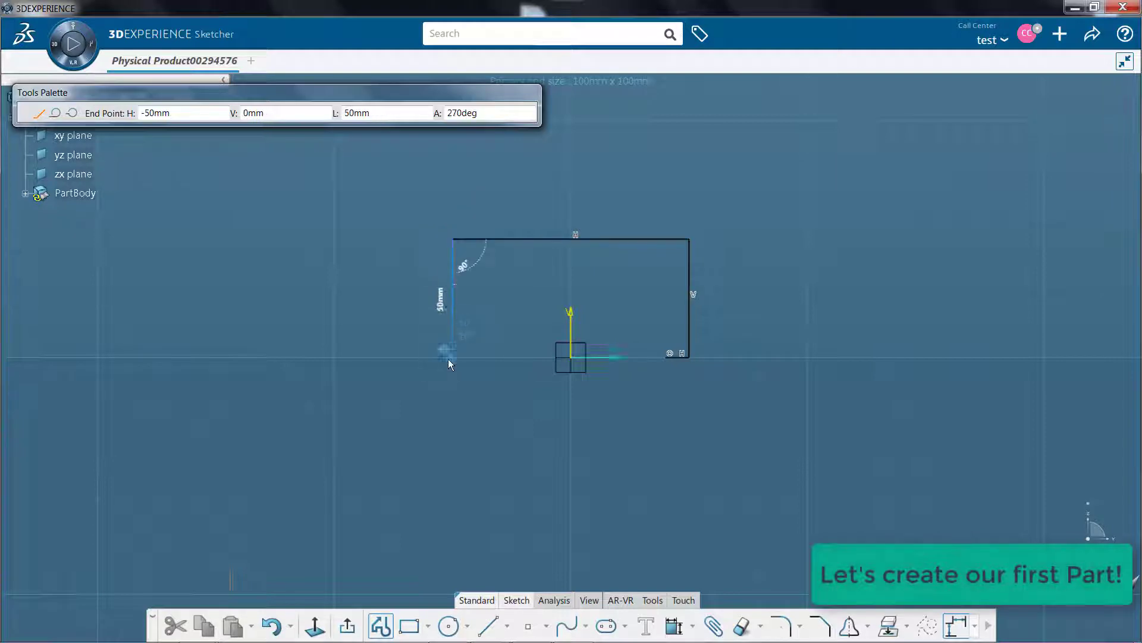
left_click(451, 358)
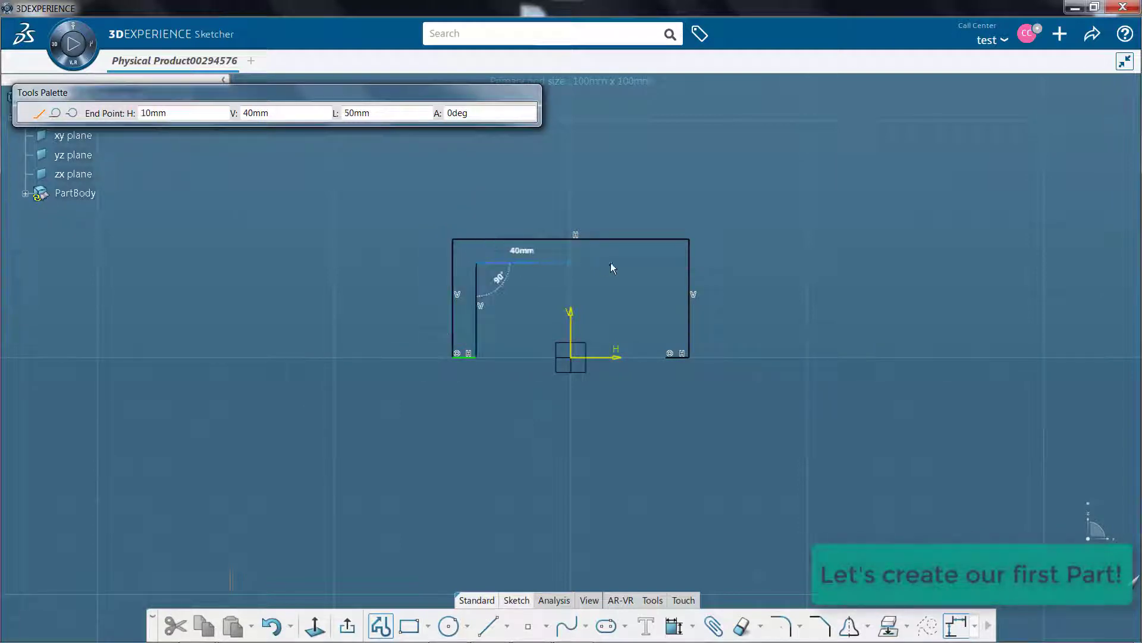
left_click(664, 263)
left_click(665, 357)
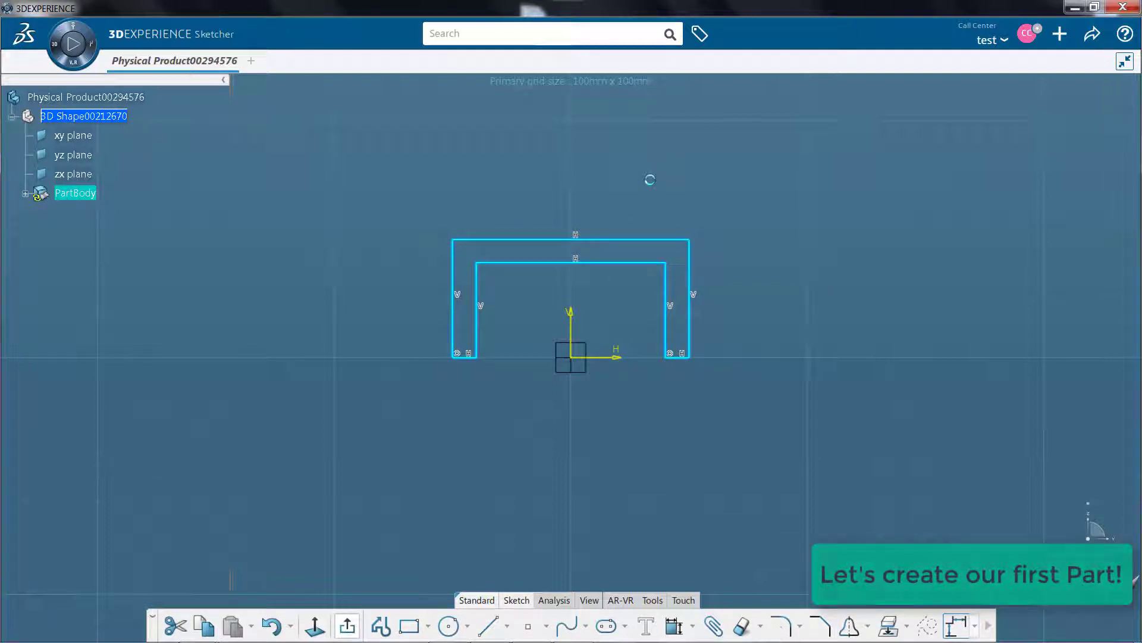
Step: Extrude the U-shaped profile 15 mm as a pad
left_click(762, 141)
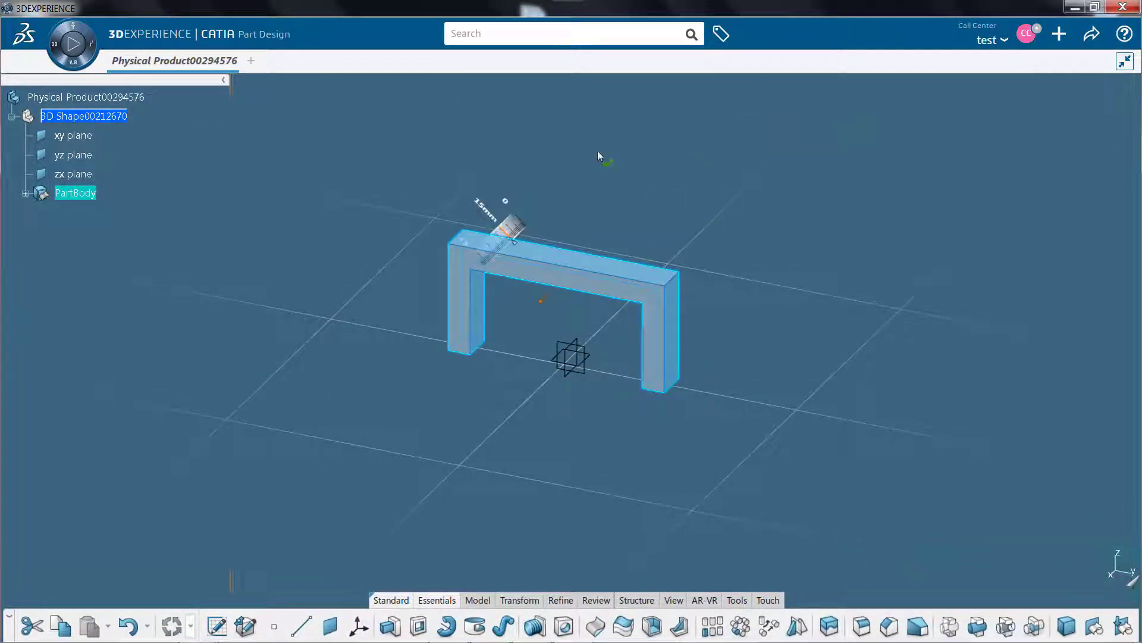
left_click(668, 243)
Step: Round the two outer top edges of the U-shaped body with edge fillets
middle_click_drag(668, 242, 632, 215)
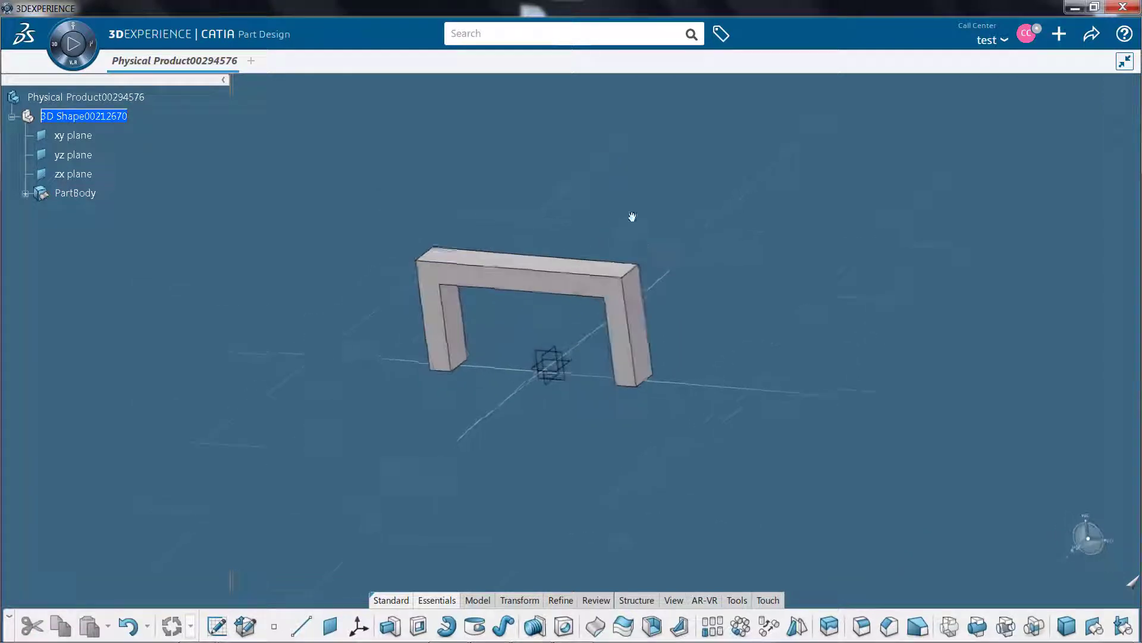
left_click(640, 265)
left_click(738, 213)
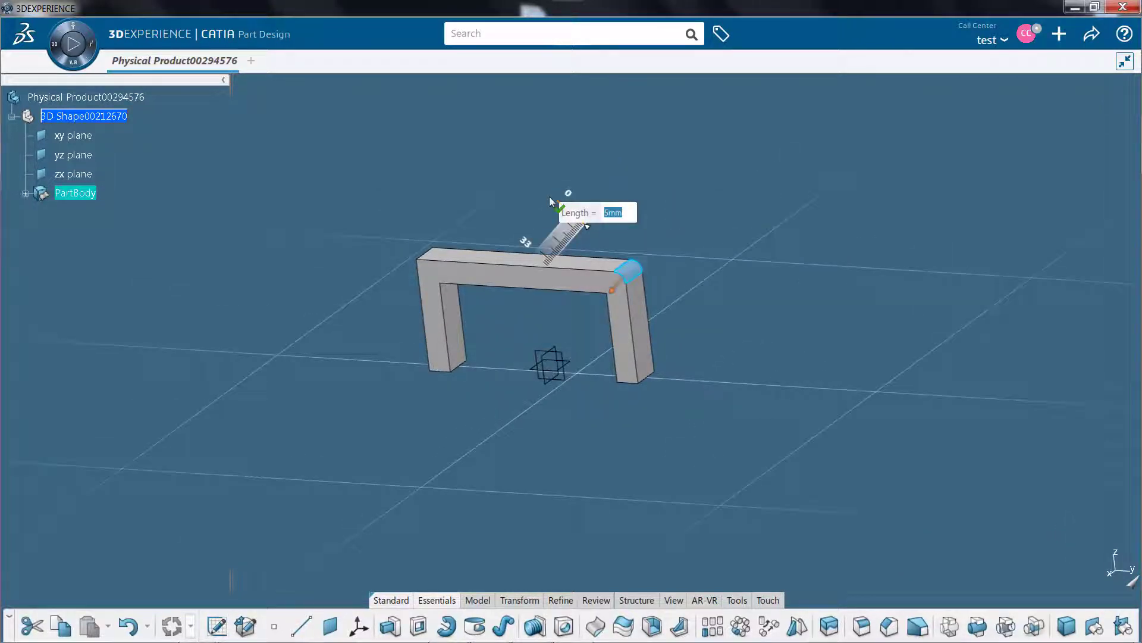
middle_click_drag(403, 250, 501, 288)
left_click(502, 288)
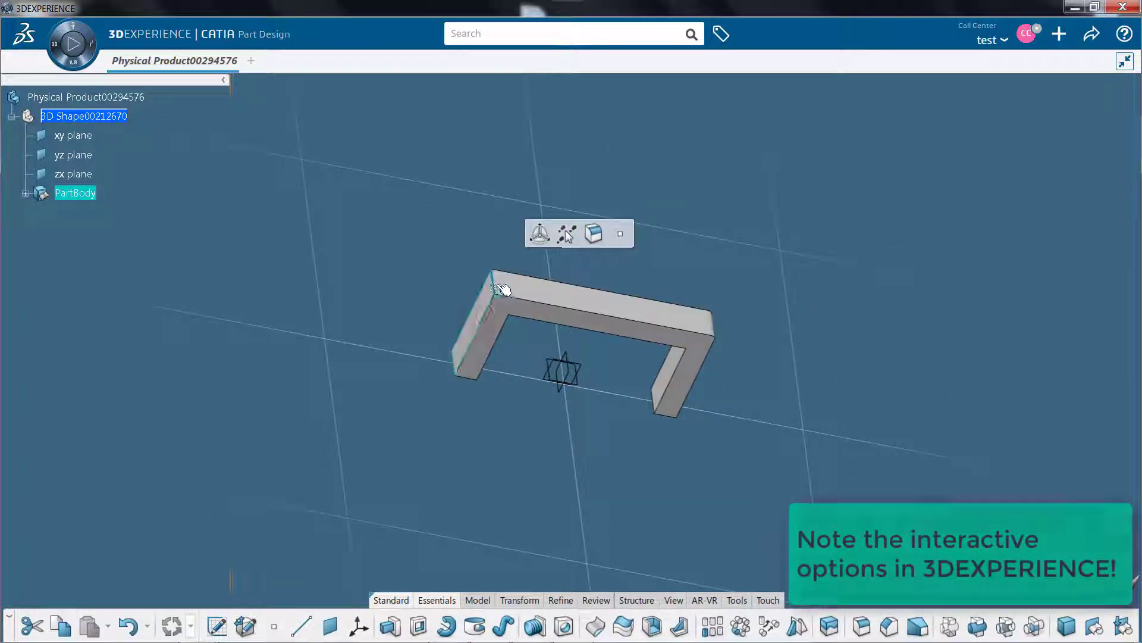
left_click(604, 233)
Step: Sketch a circle of about 3.6 mm radius high on a leg's outer face and dimension its centre from the top and side edges, 7.5 mm sideways
middle_click_drag(604, 233, 667, 344)
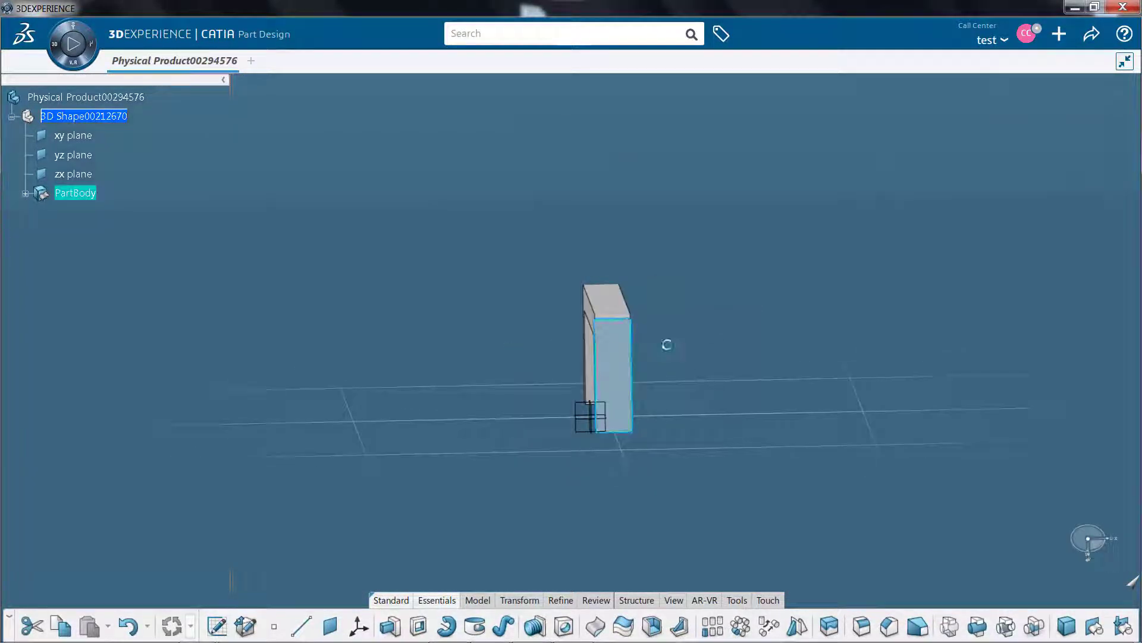
left_click(607, 363)
left_click(715, 298)
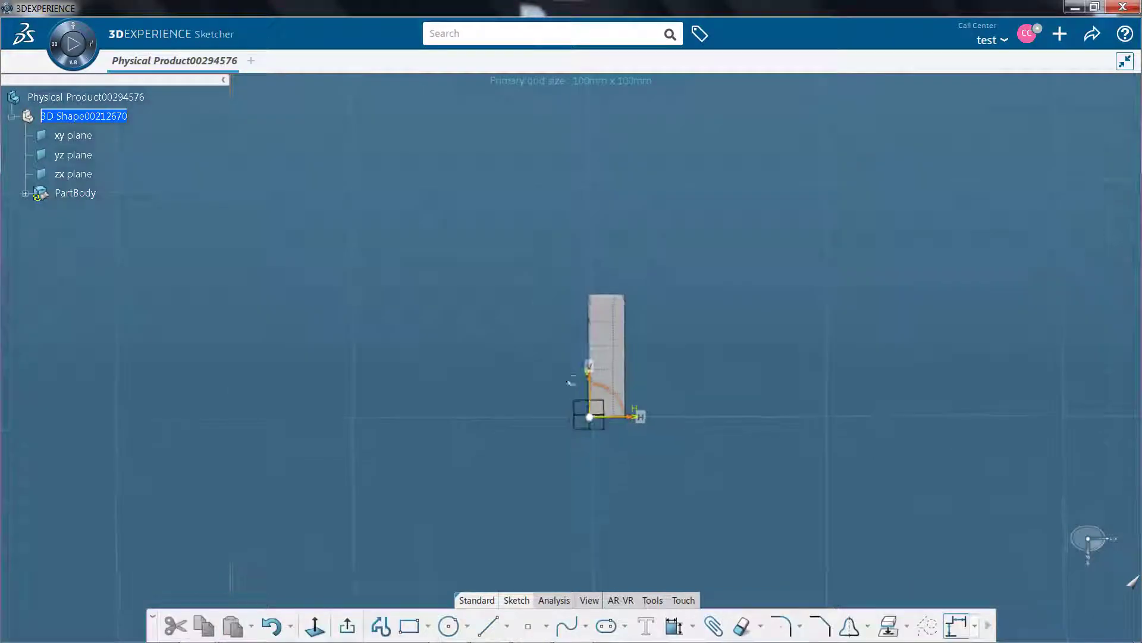
left_click(449, 627)
left_click(689, 230)
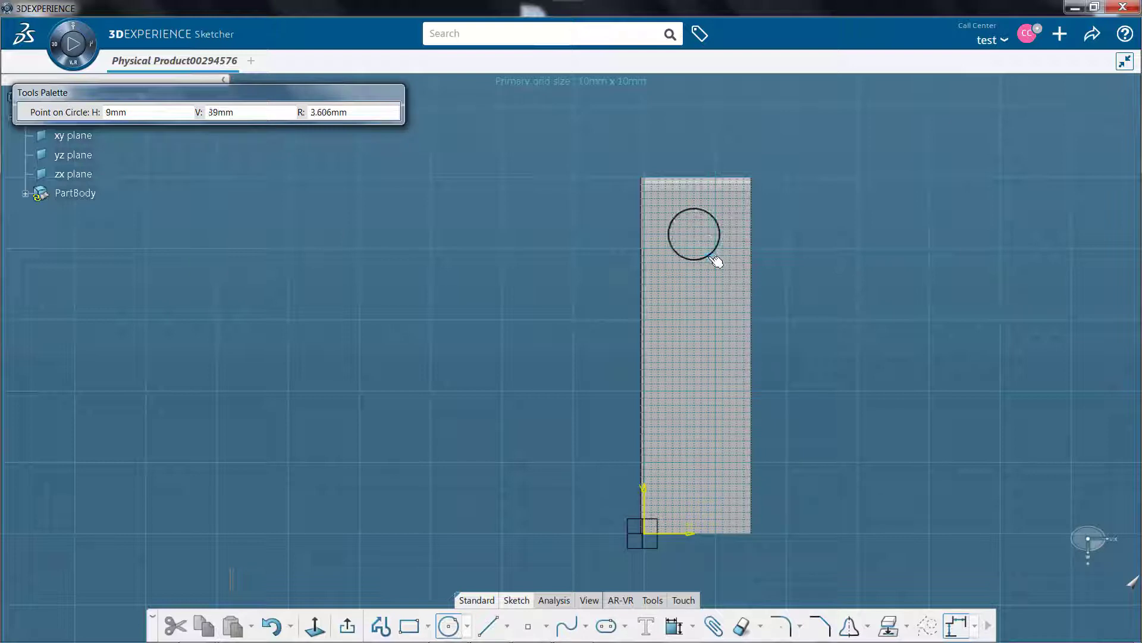
left_click(717, 262)
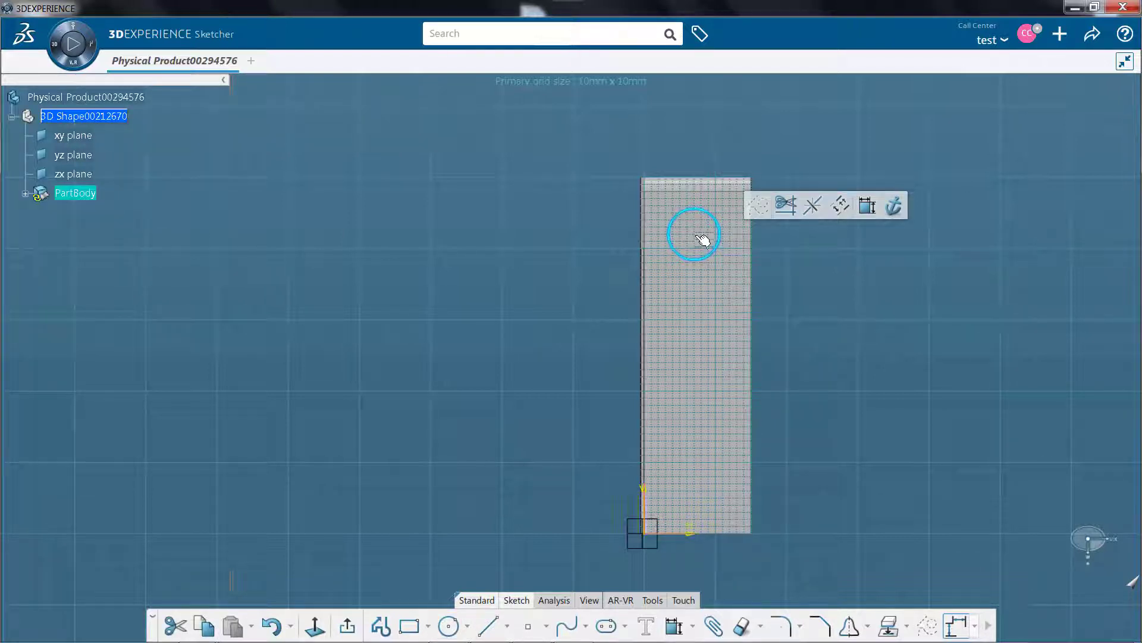
left_click(703, 240)
left_click(752, 233)
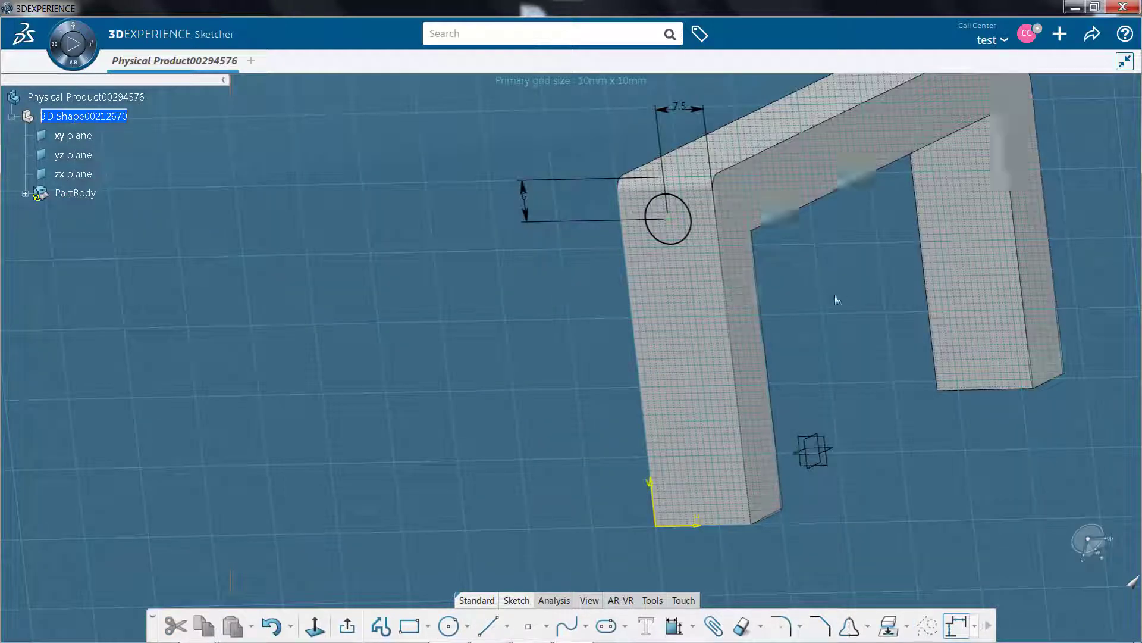
Step: Cut the circle as a pocket about 128 mm deep through the full length of the top bar
middle_click_drag(835, 298, 754, 308)
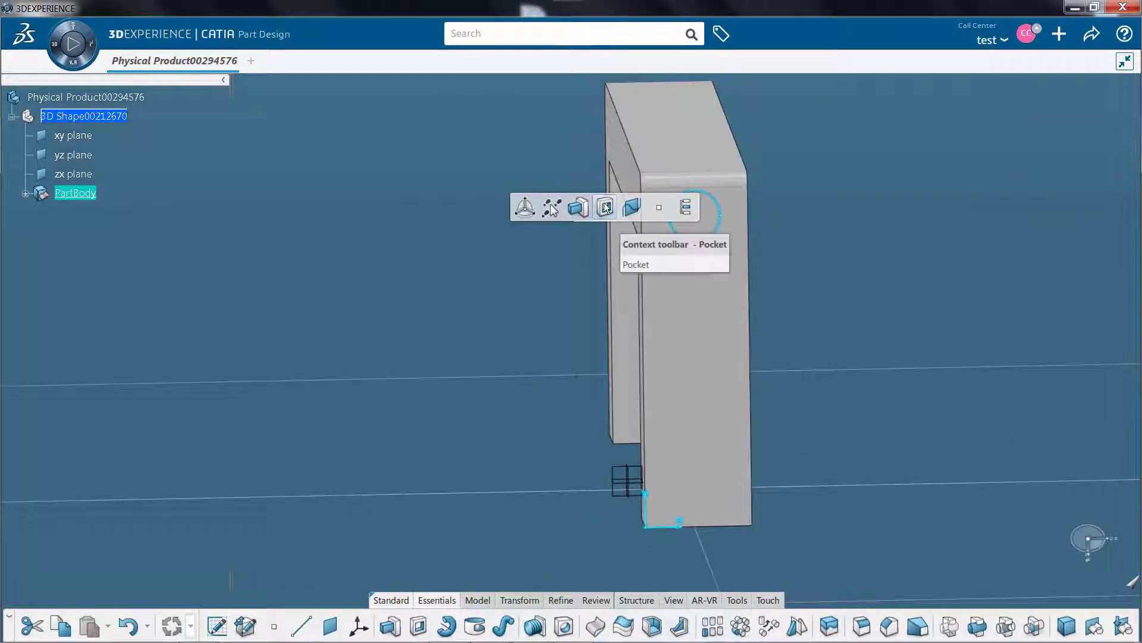
left_click(606, 206)
middle_click_drag(606, 206, 543, 291)
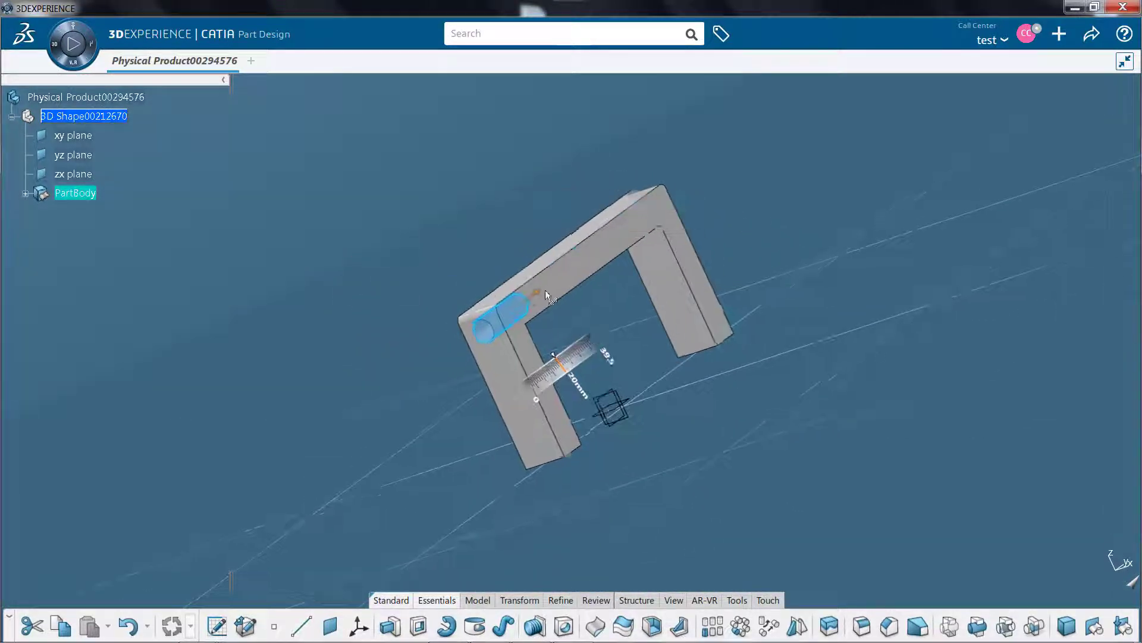
left_click_drag(590, 256, 726, 176)
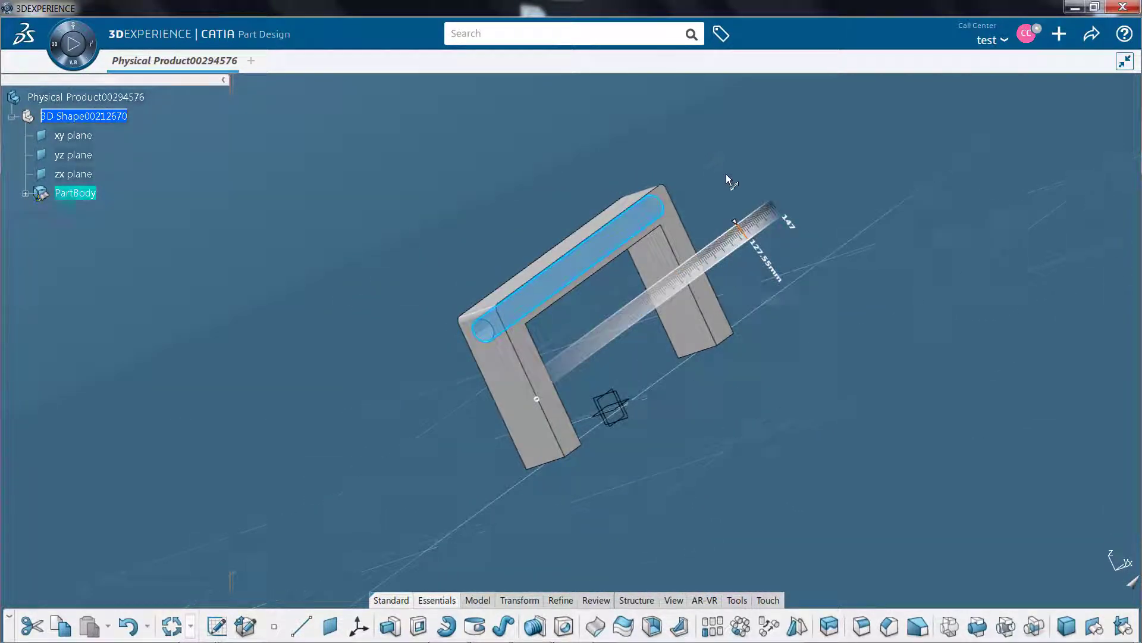
left_click(710, 191)
middle_click_drag(447, 267, 762, 222)
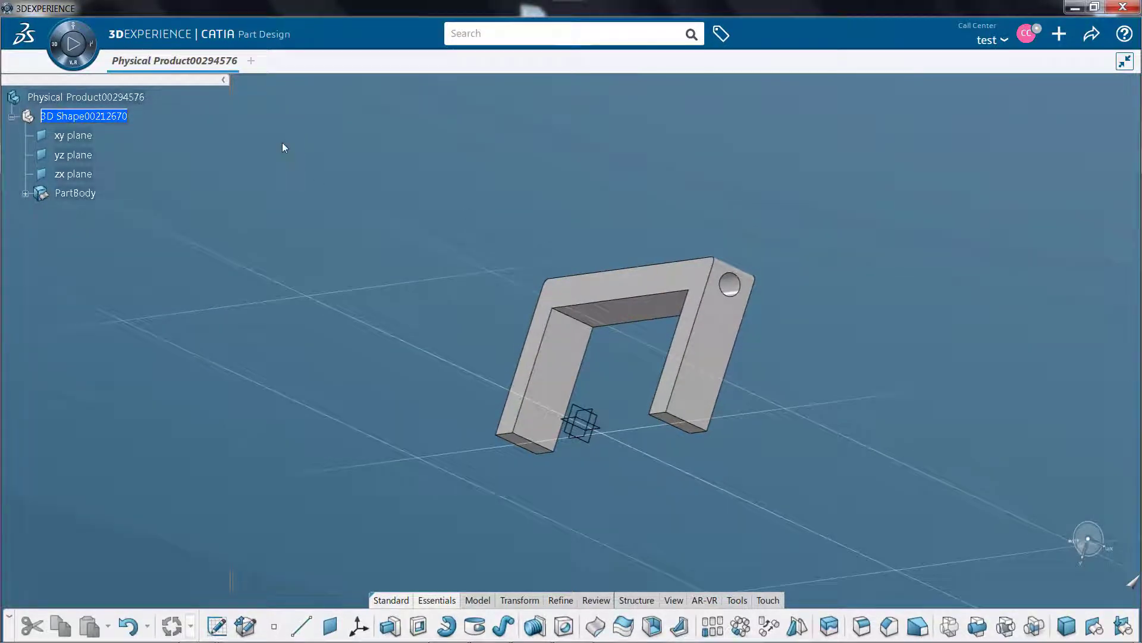
Step: Create a second 3D part and sketch a rectangle of about 80 × 70 mm around the origin on its yz plane
key("ctrl+alt+p")
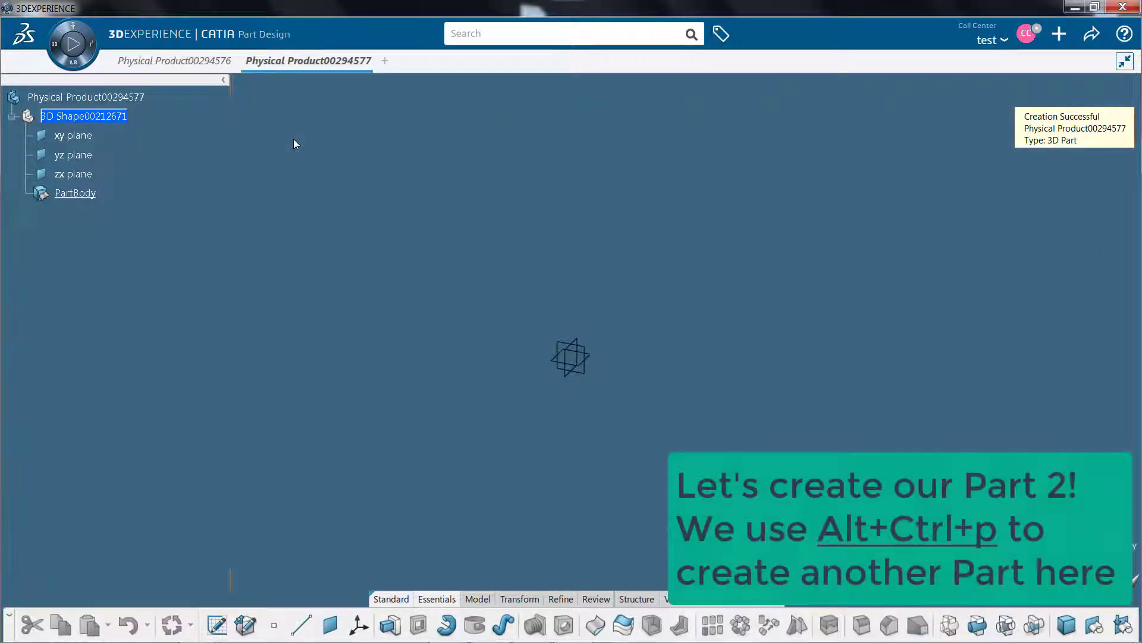
left_click(591, 357)
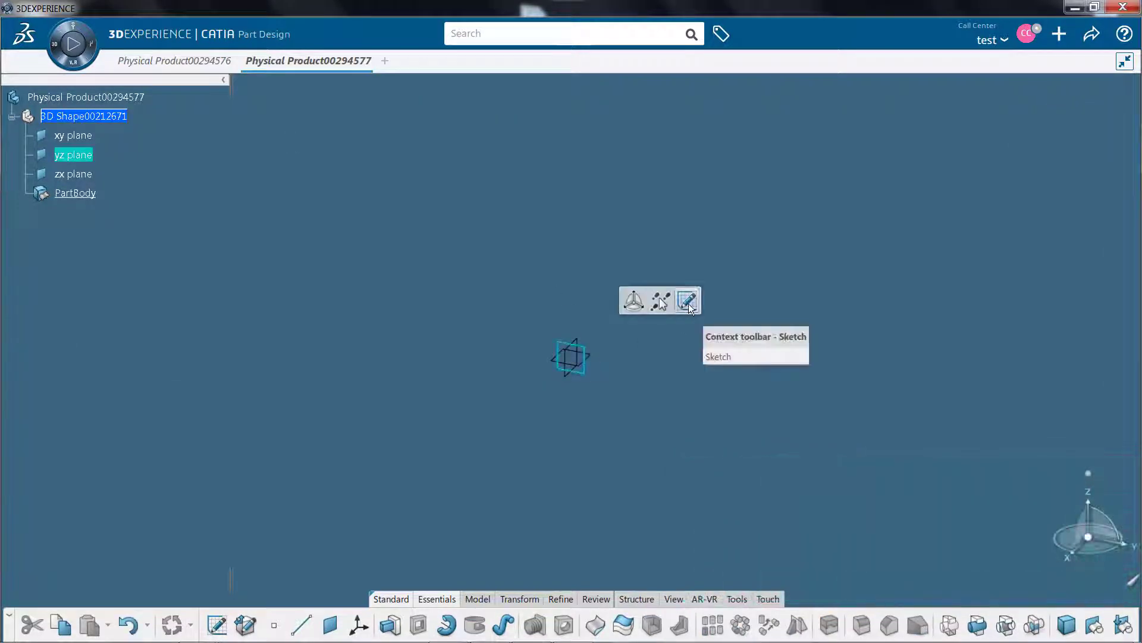
left_click(688, 302)
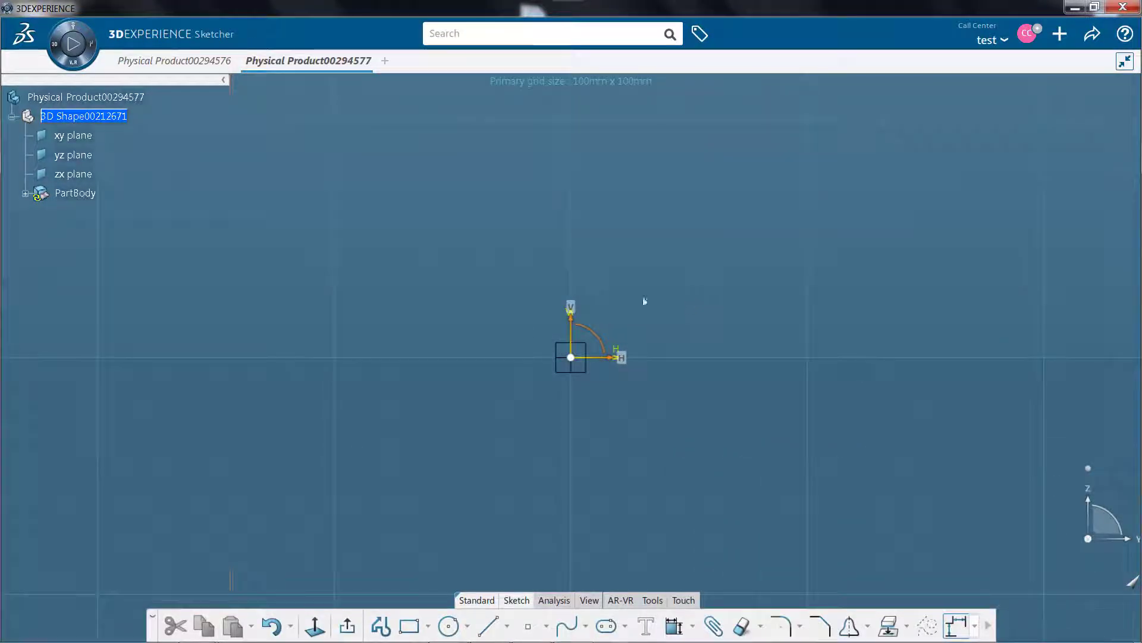
left_click(409, 623)
left_click(478, 260)
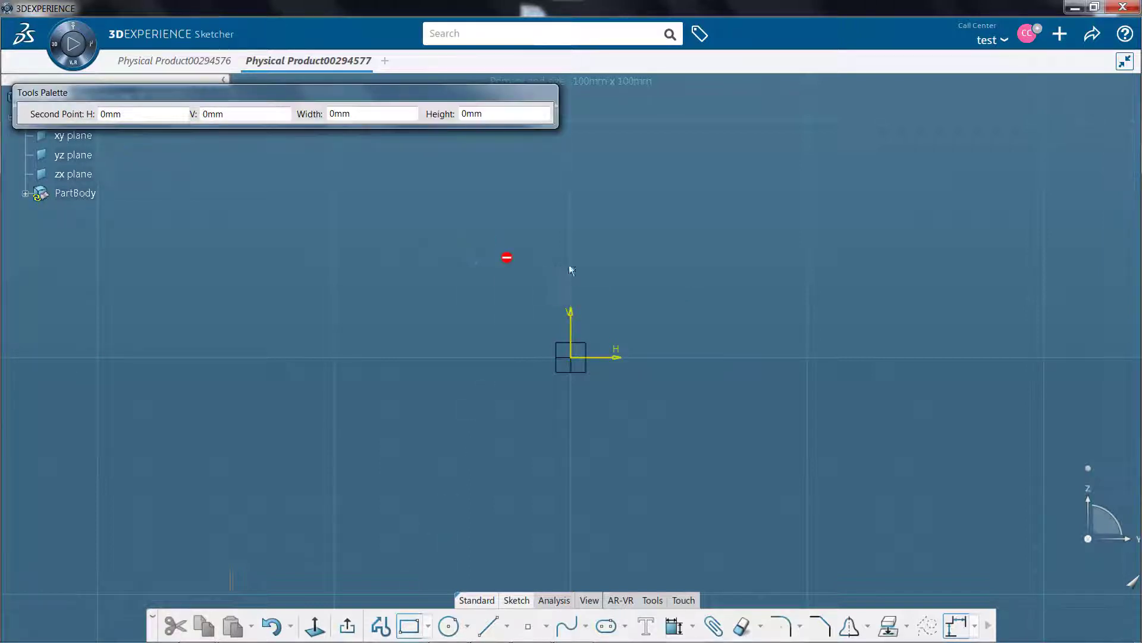
left_click(665, 427)
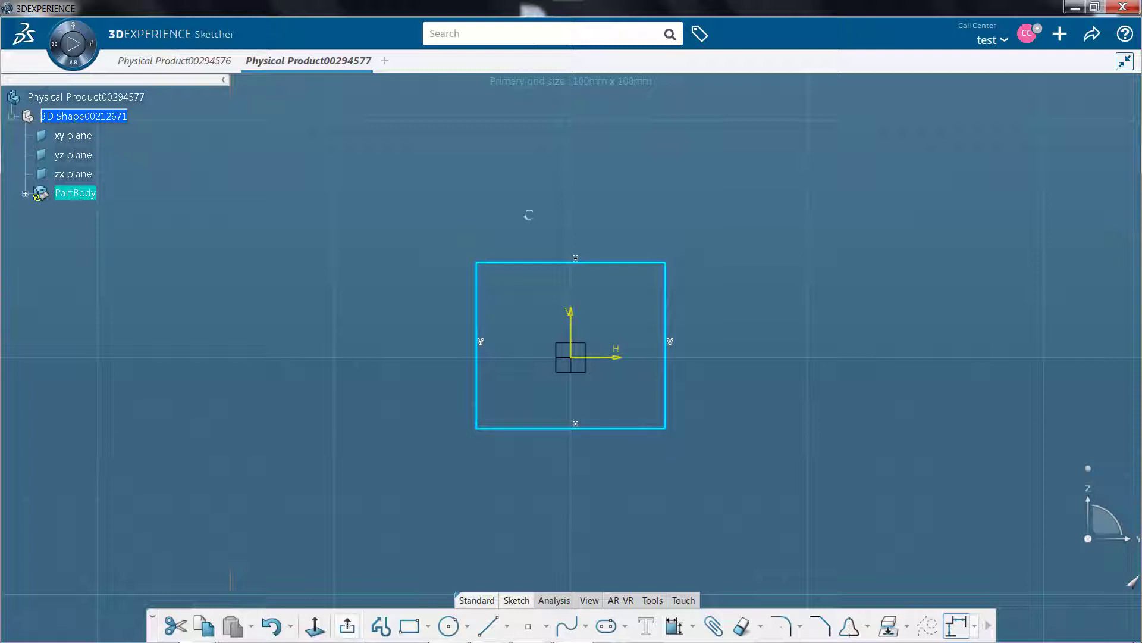
Step: Extrude the rectangle as a pad 15 mm thick
left_click(775, 153)
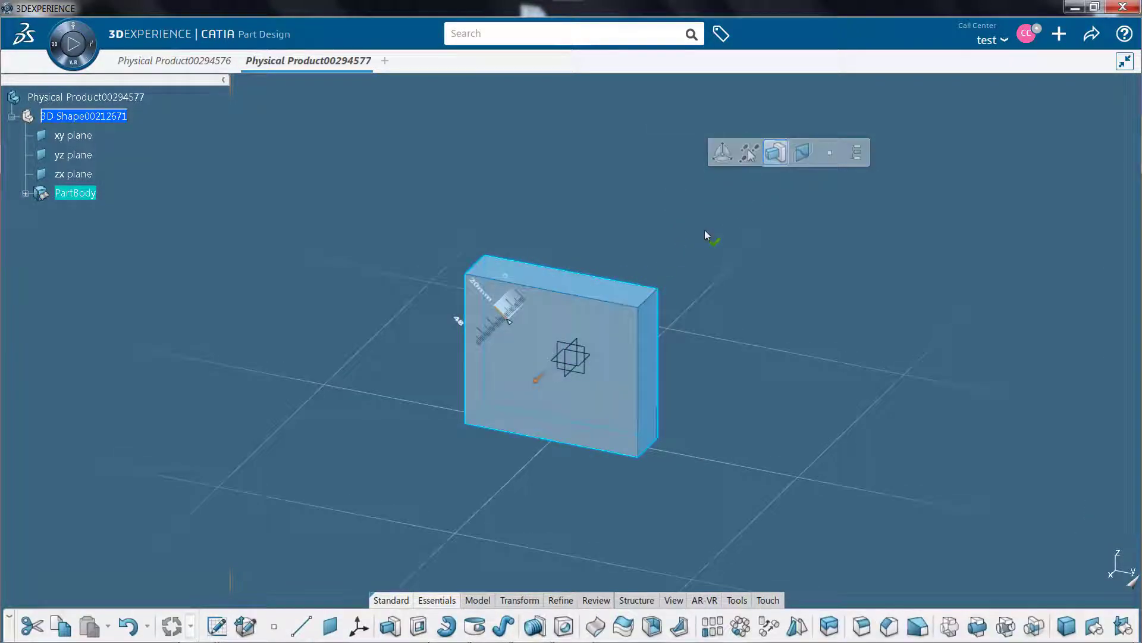
double_click(476, 294)
type("15")
key("Return")
left_click(550, 192)
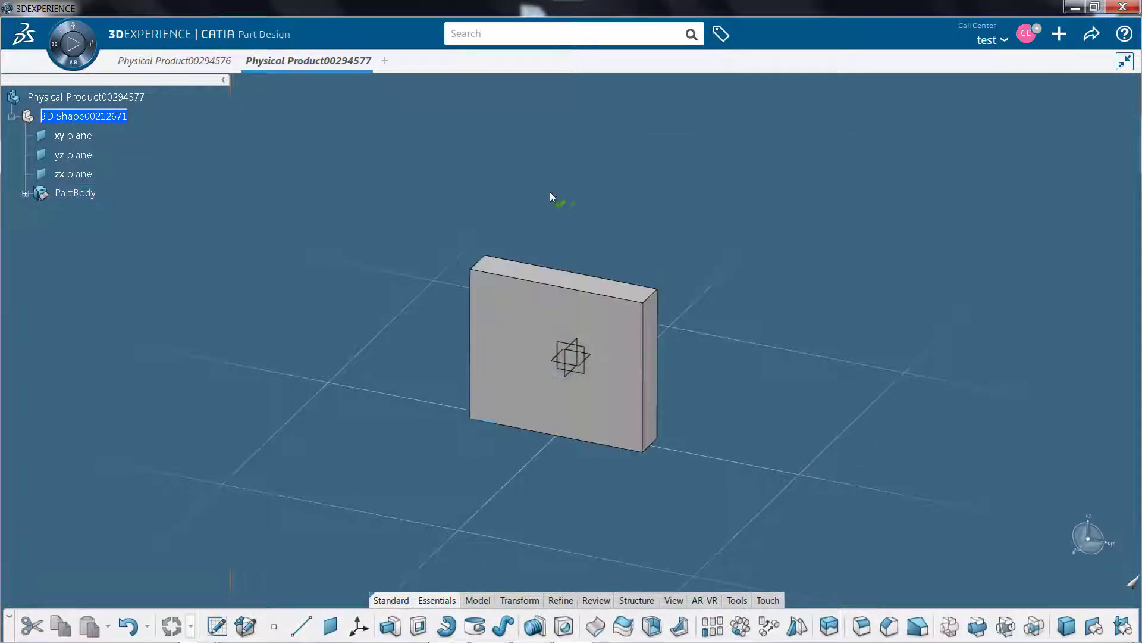
Step: Round the plate's two lower corner edges with edge fillets
middle_click_drag(641, 244, 580, 368)
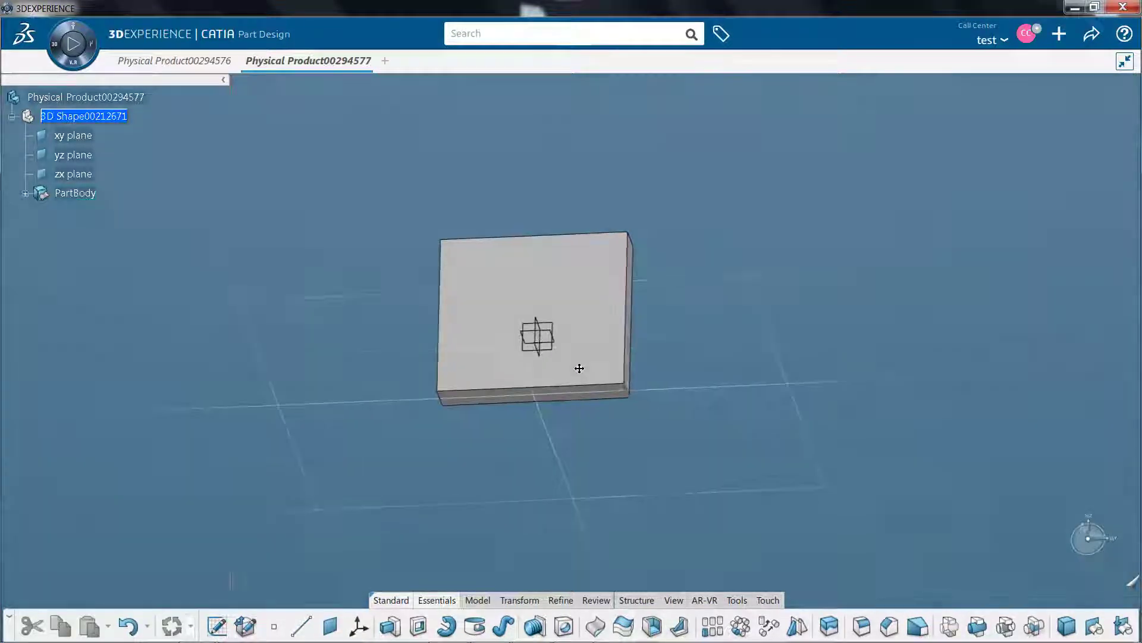
left_click(633, 390)
left_click(447, 401)
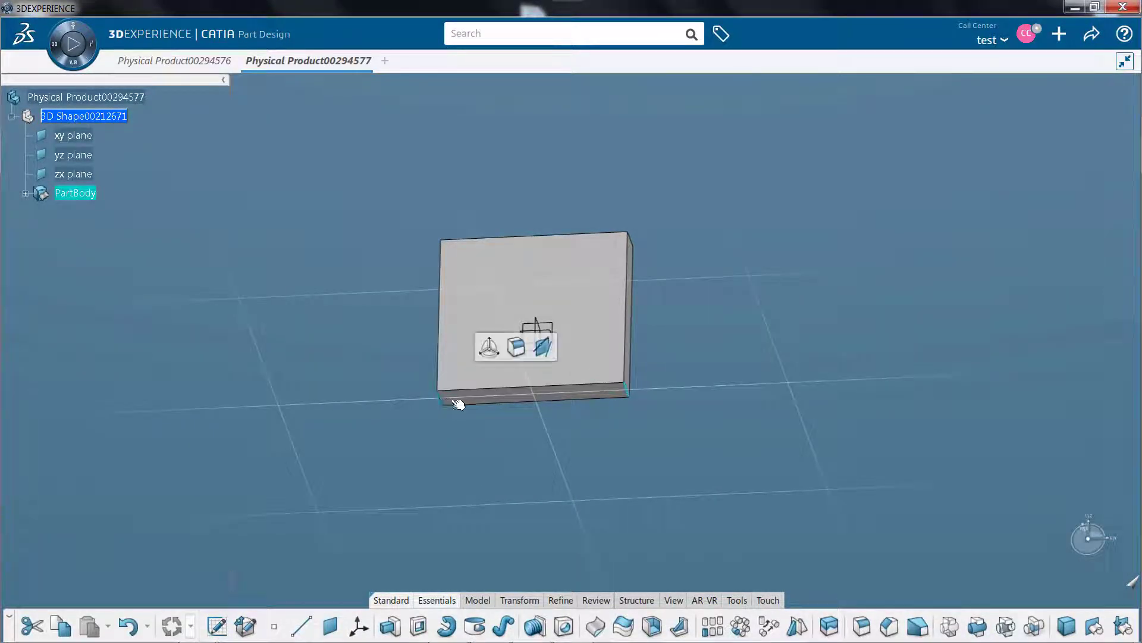
left_click(509, 351)
left_click(665, 408)
Step: Sketch a circle centred on the origin on the plate's large face and dimension its diameter as 30 mm
middle_click_drag(561, 256, 563, 327)
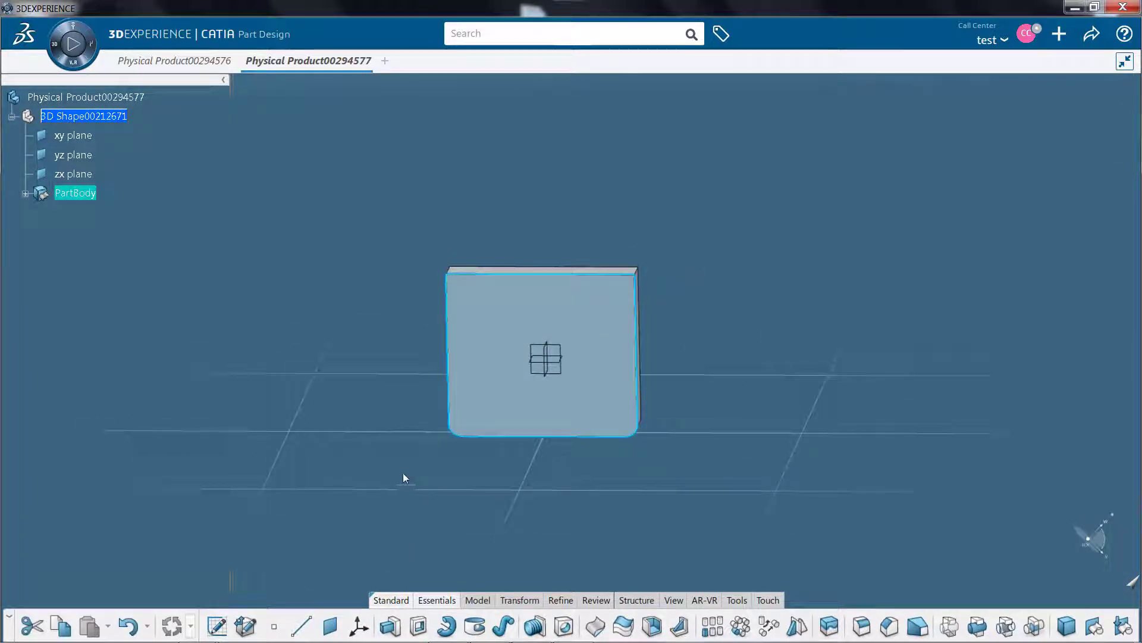
left_click(605, 373)
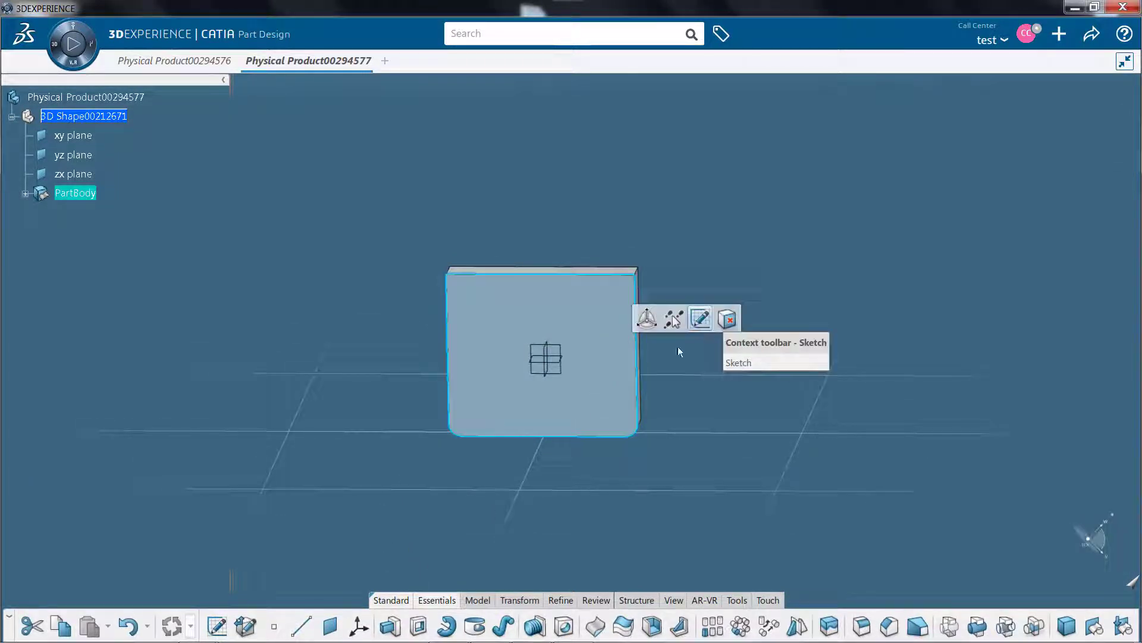
left_click(700, 319)
left_click(449, 625)
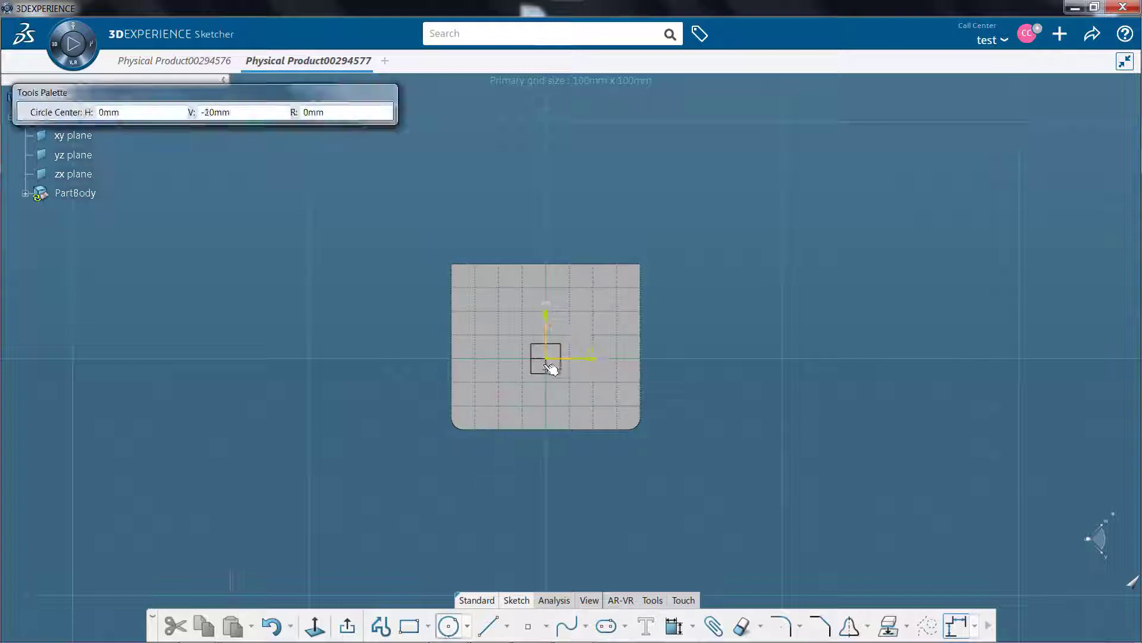
left_click(546, 359)
left_click(568, 384)
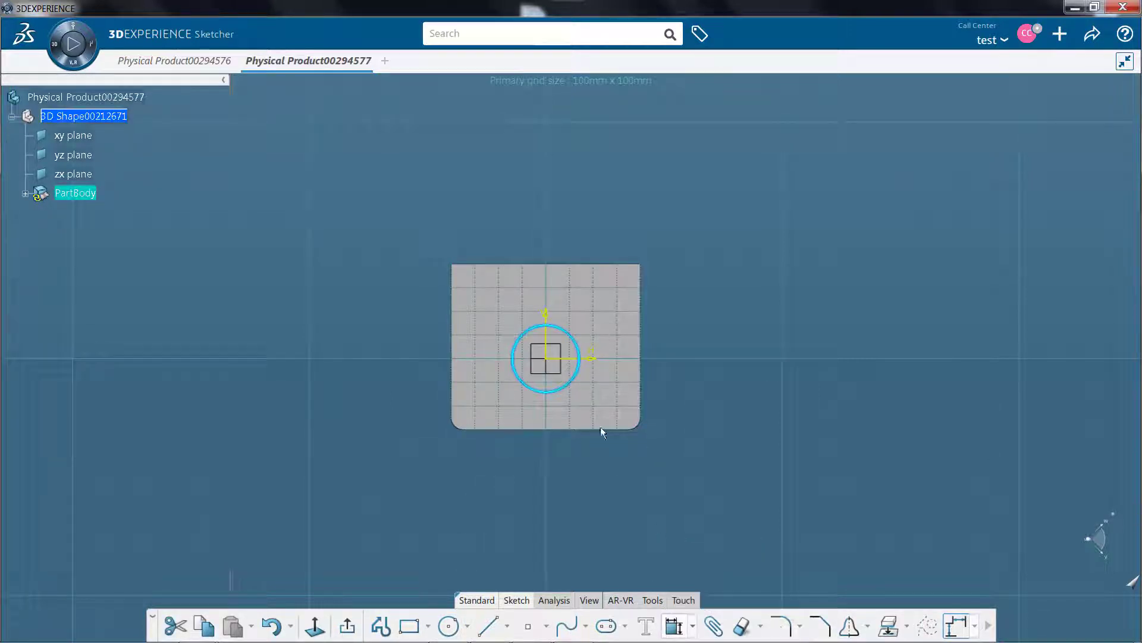
left_click(585, 385)
key("Return")
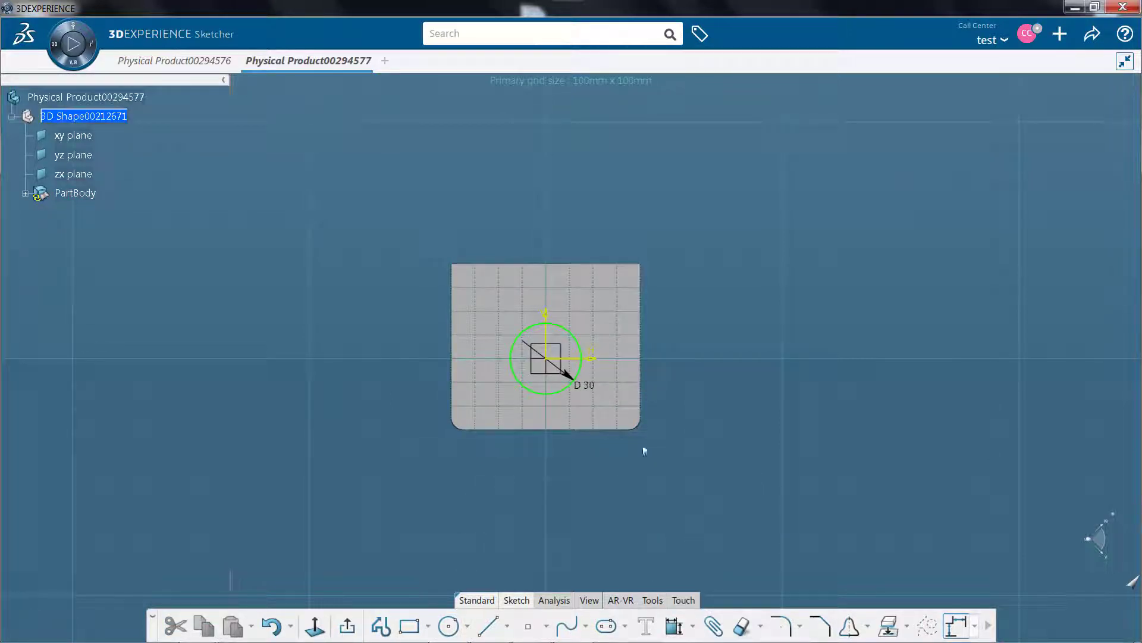
Step: Cut the 30 mm circle through the full thickness of the plate as a pocket
left_click(348, 626)
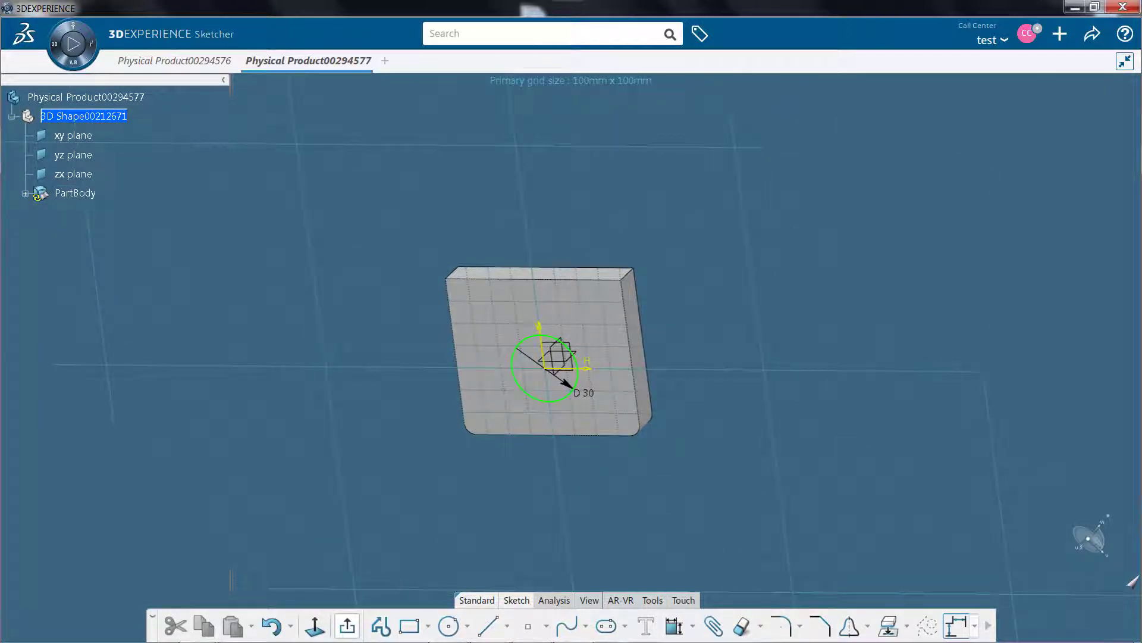
left_click(510, 230)
middle_click_drag(473, 357, 428, 221)
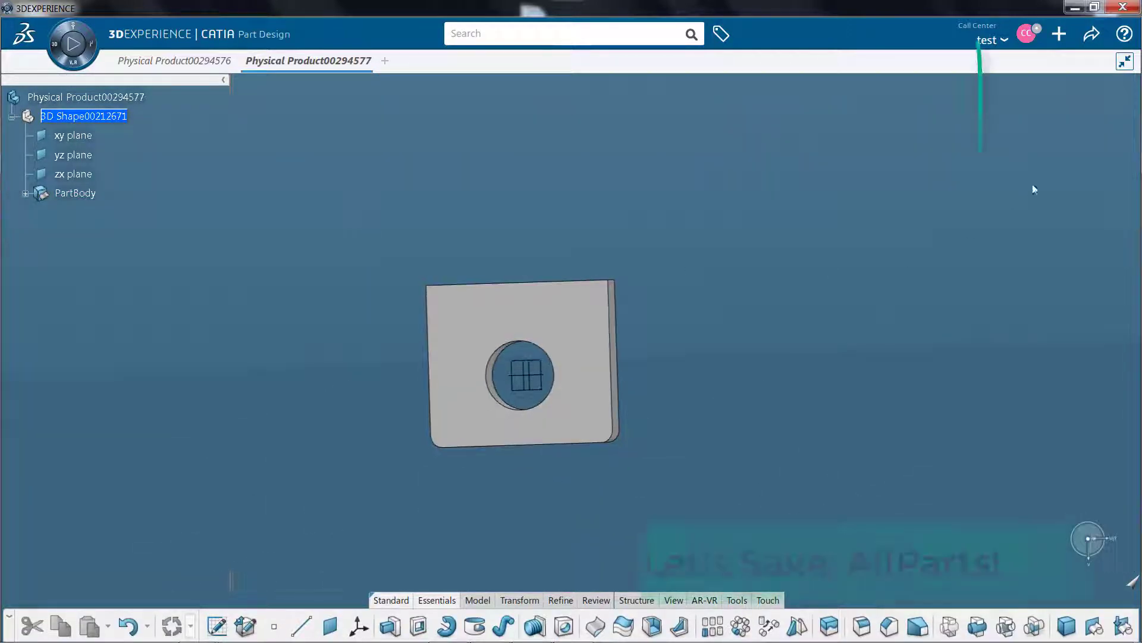
Step: Save both new parts together with Save All
left_click(1091, 33)
left_click(1053, 58)
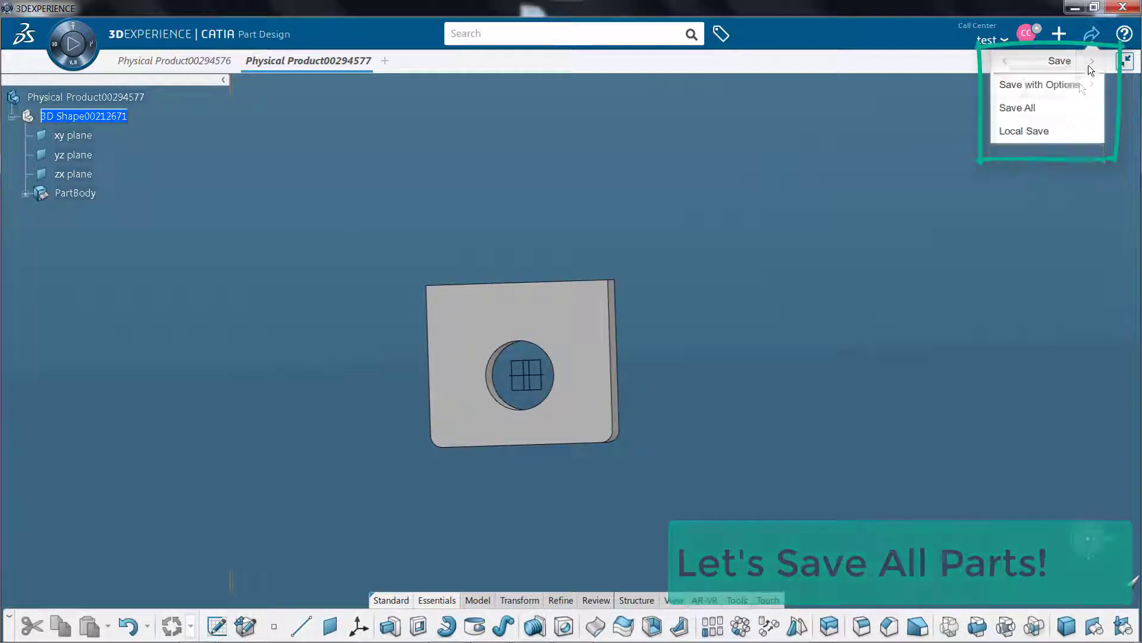
left_click(1072, 108)
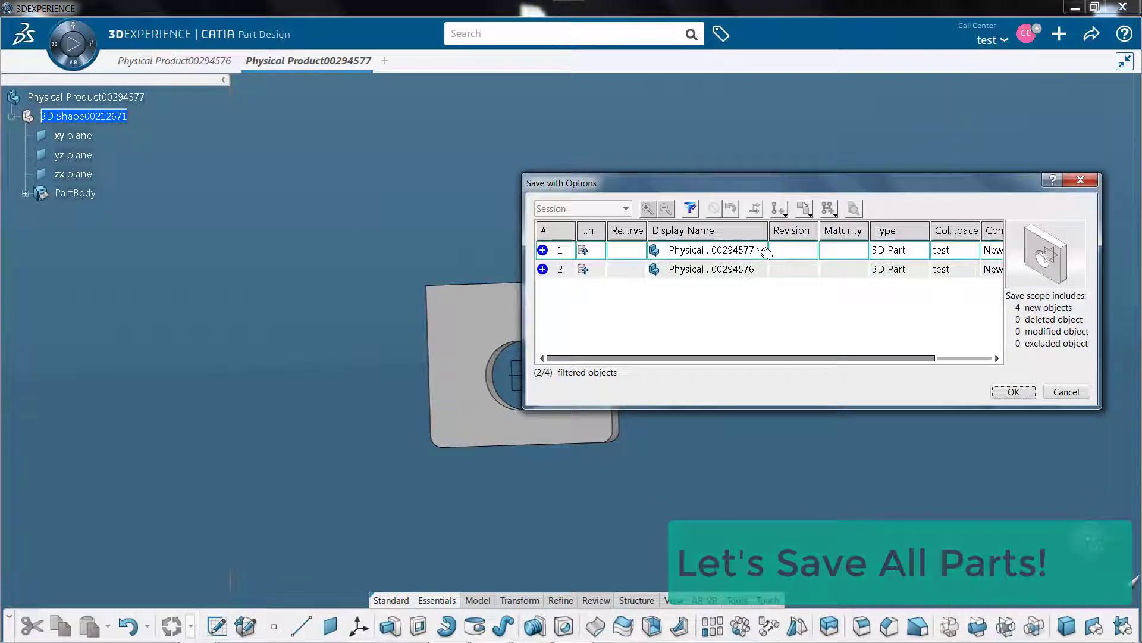
left_click(1013, 391)
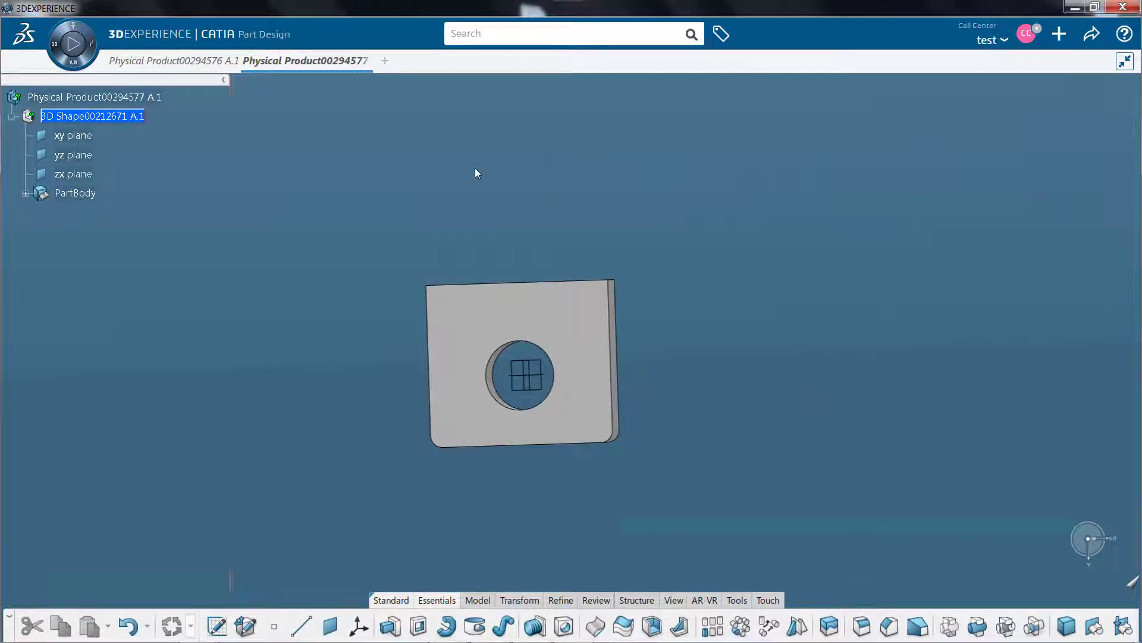
Step: Create a new assembly product and take the product, plate and bracket tabs out of maximized display
key("ctrl+alt+a")
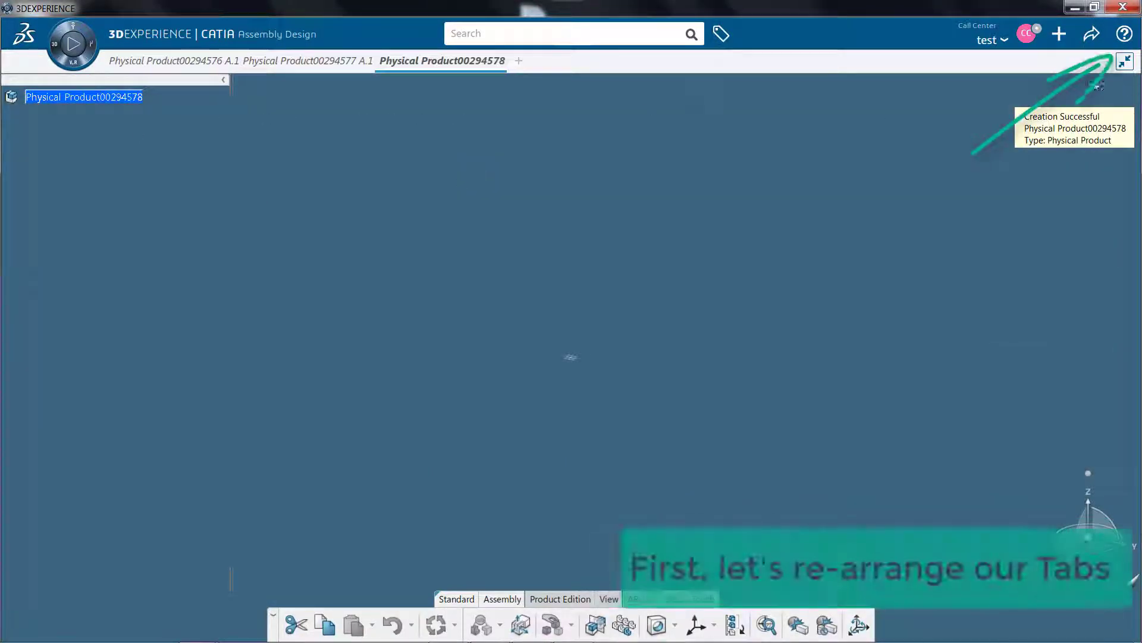
left_click(1126, 63)
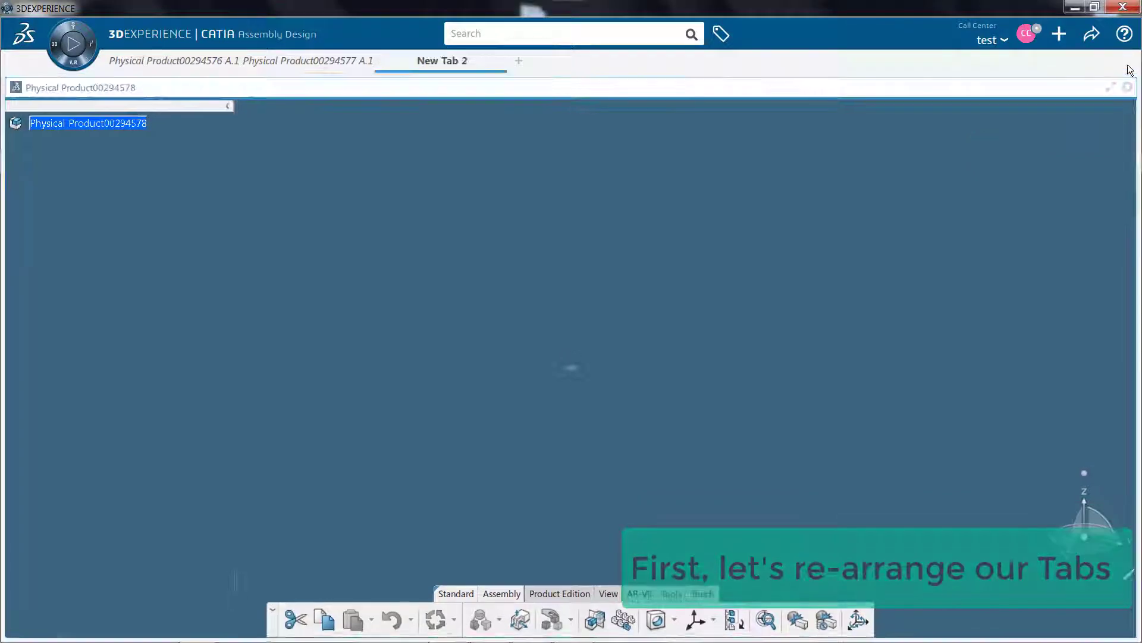
left_click(302, 63)
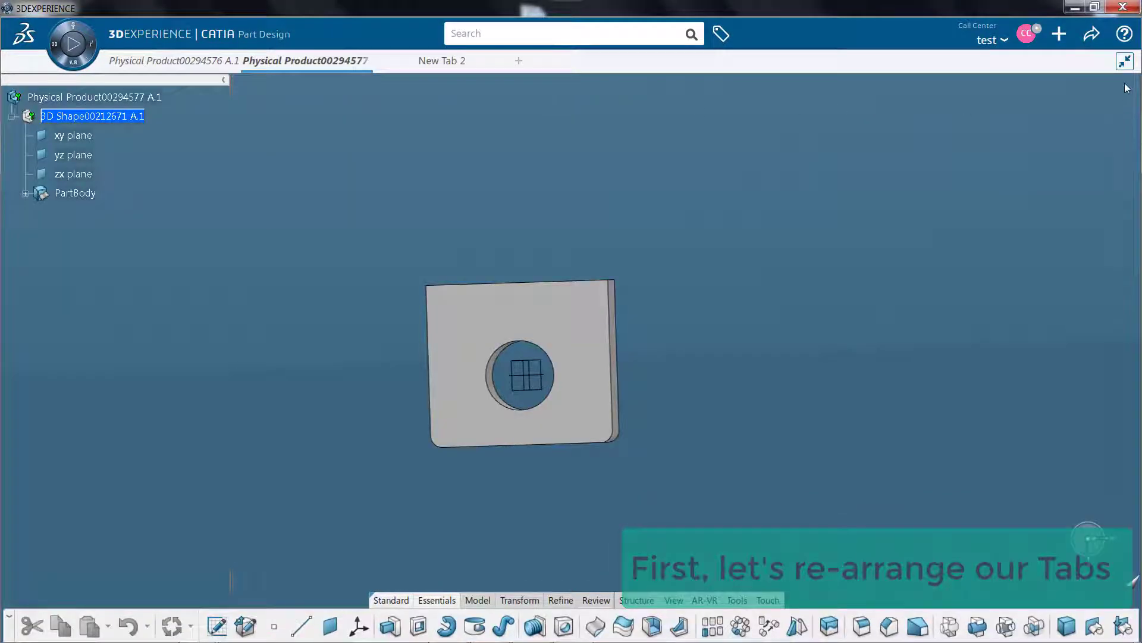
left_click(1124, 62)
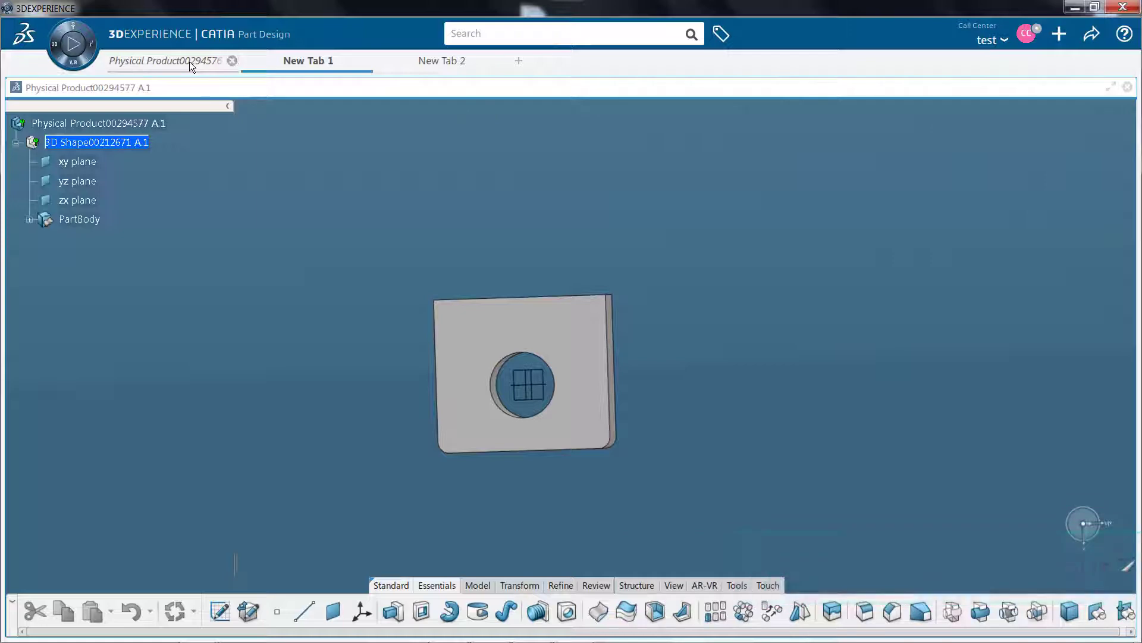
left_click(189, 62)
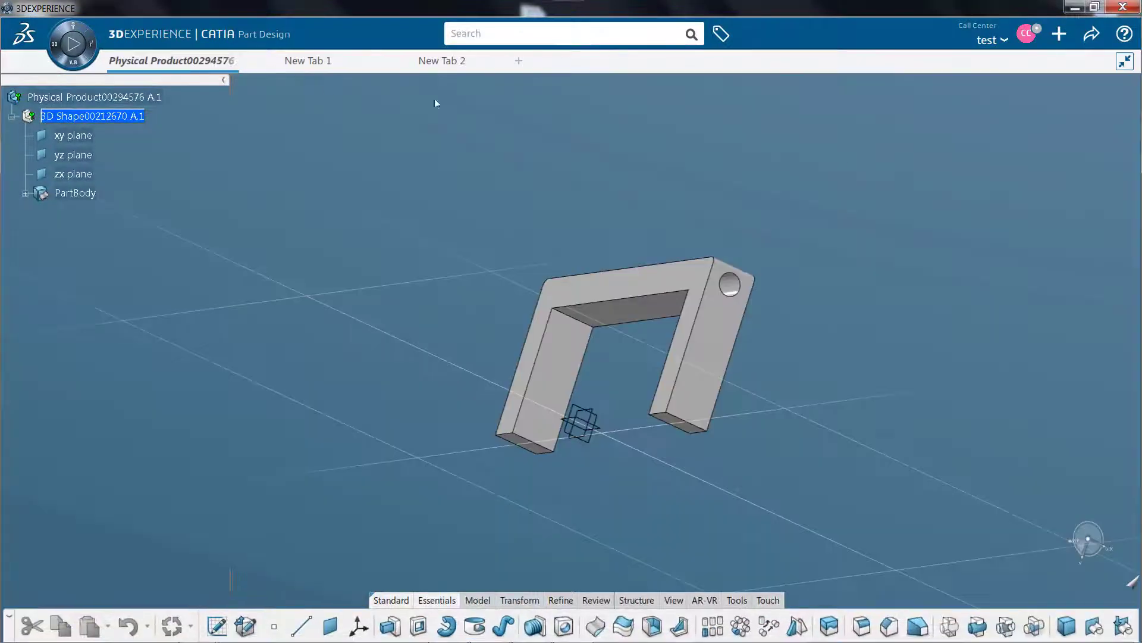
left_click(1125, 63)
Step: Move the bracket and plate windows into the assembly product's tab so all three sit side by side
left_click_drag(311, 82, 440, 64)
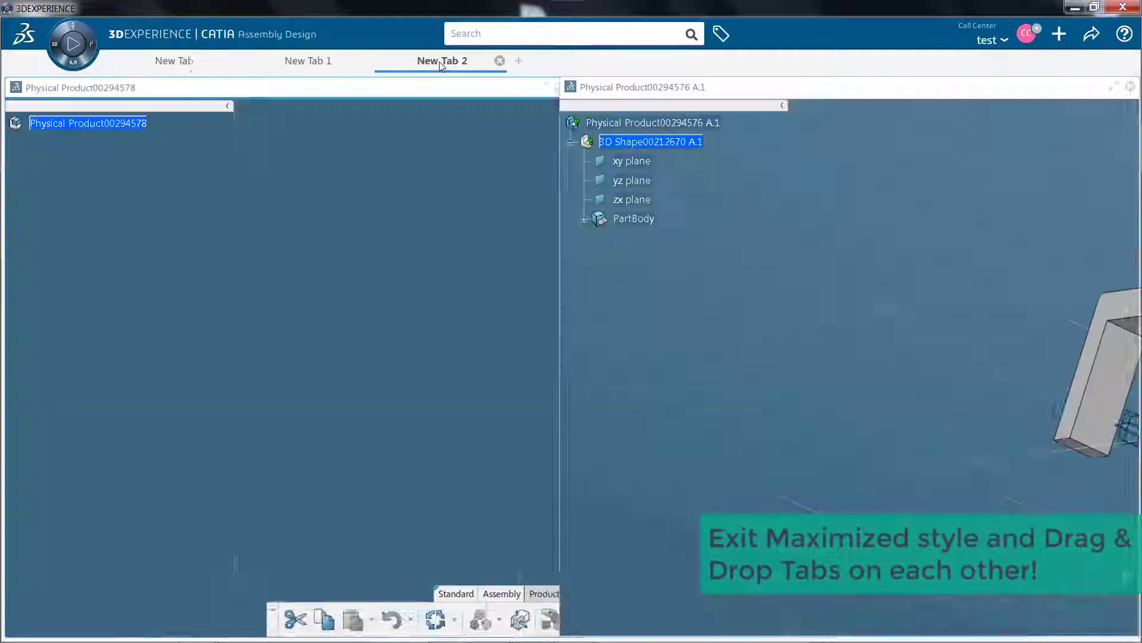
left_click(308, 60)
left_click_drag(268, 89, 631, 68)
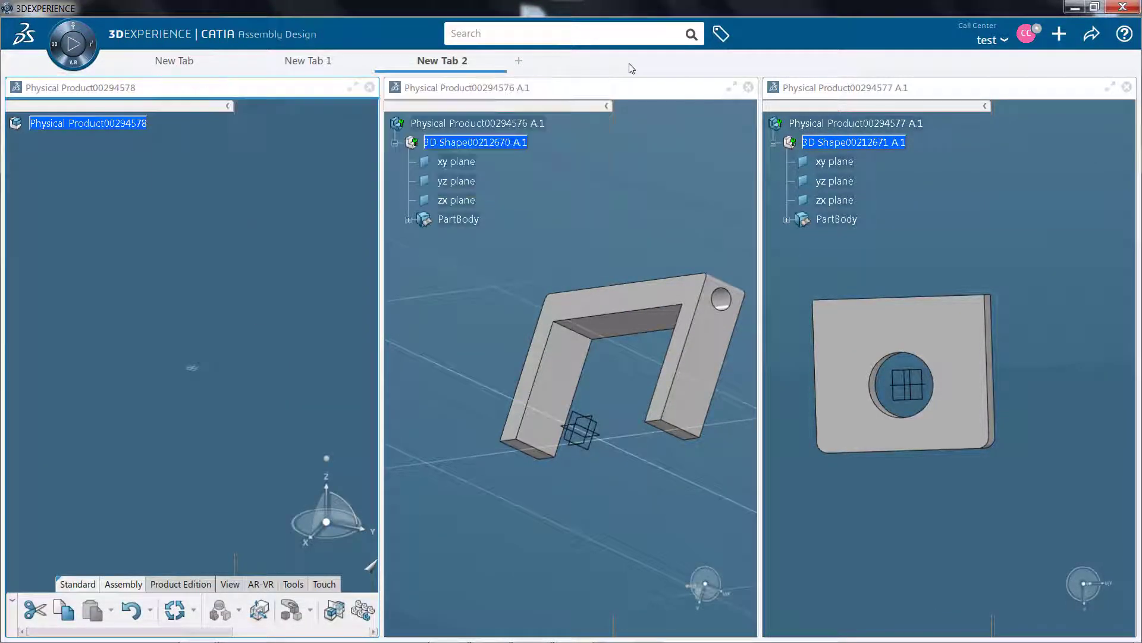
Step: Insert the bracket and the plate into the assembly product as existing 3D parts, using multiselection
left_click(107, 125)
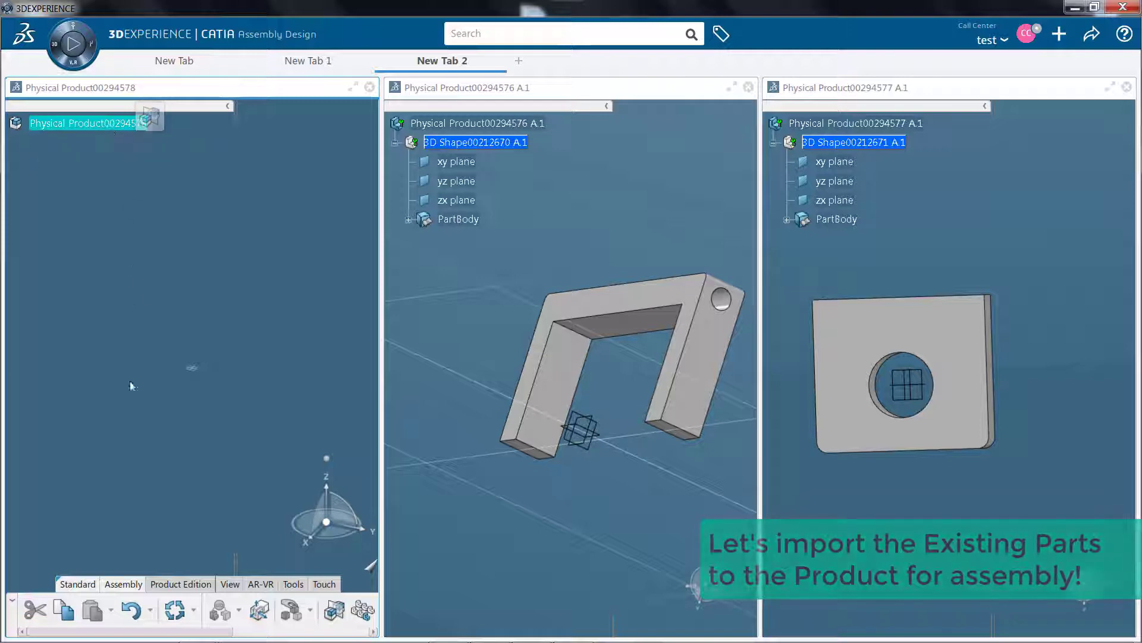
left_click(183, 587)
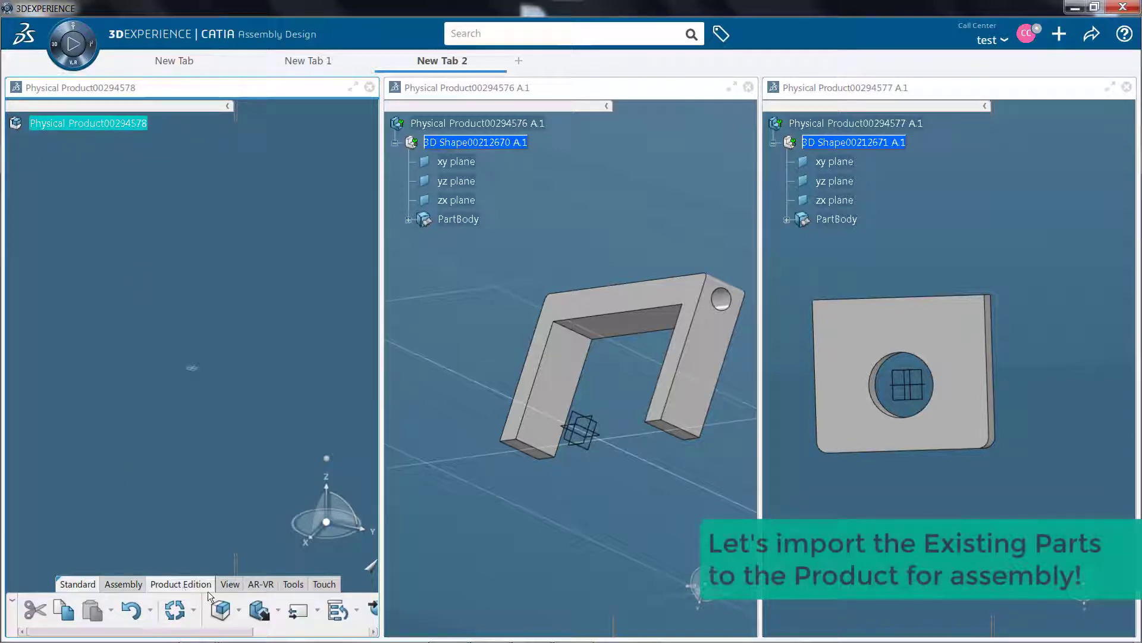
left_click(234, 611)
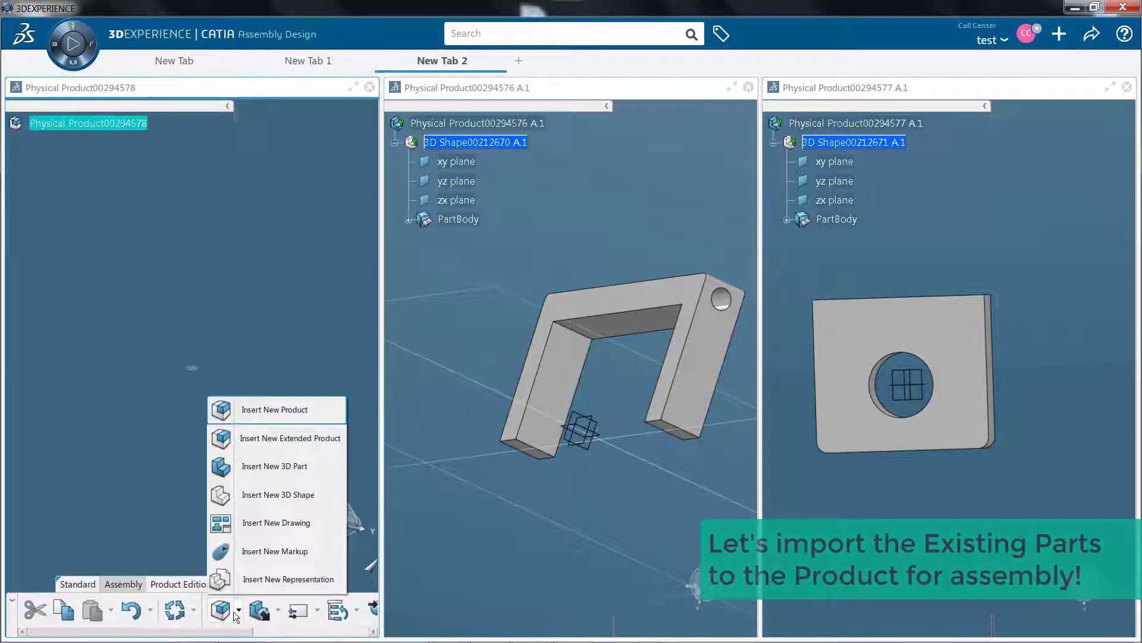
left_click(278, 612)
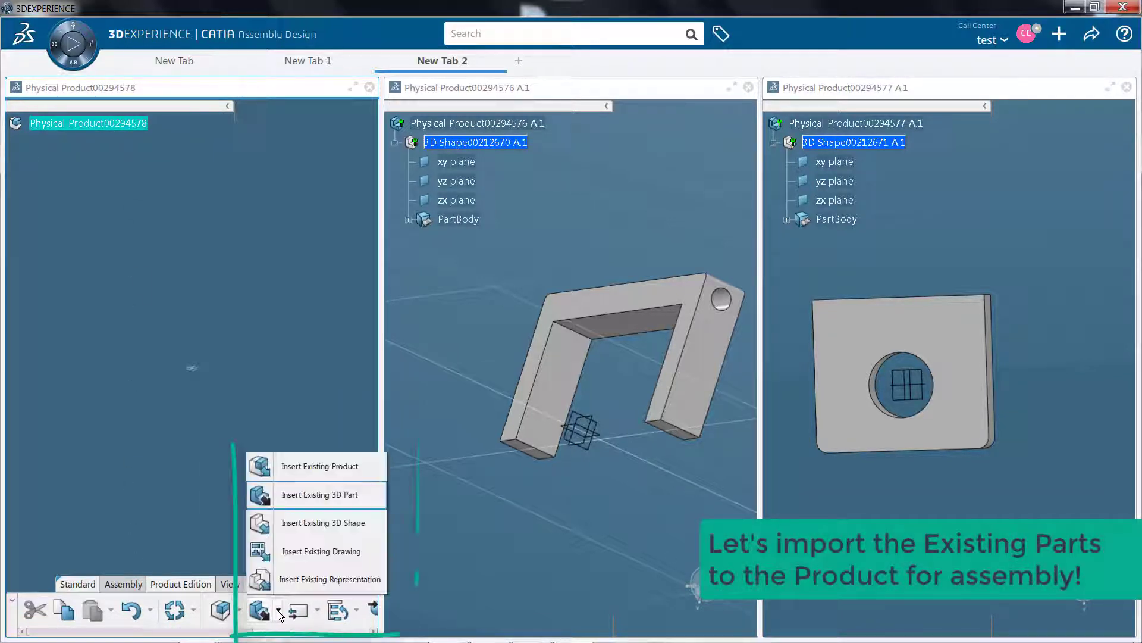
left_click(310, 499)
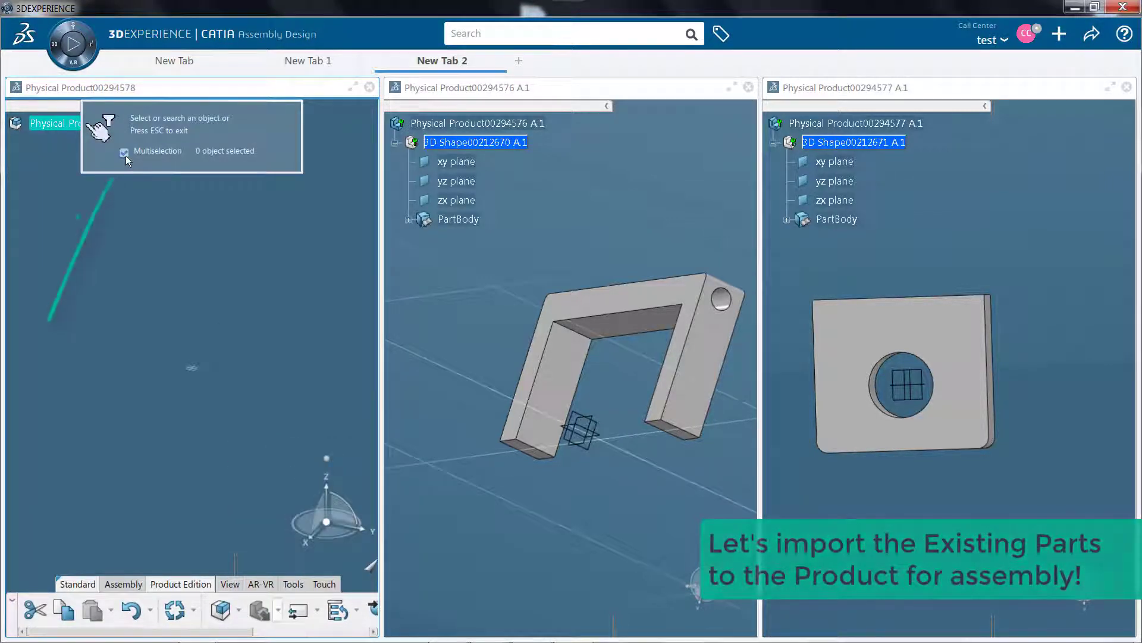
left_click(449, 124)
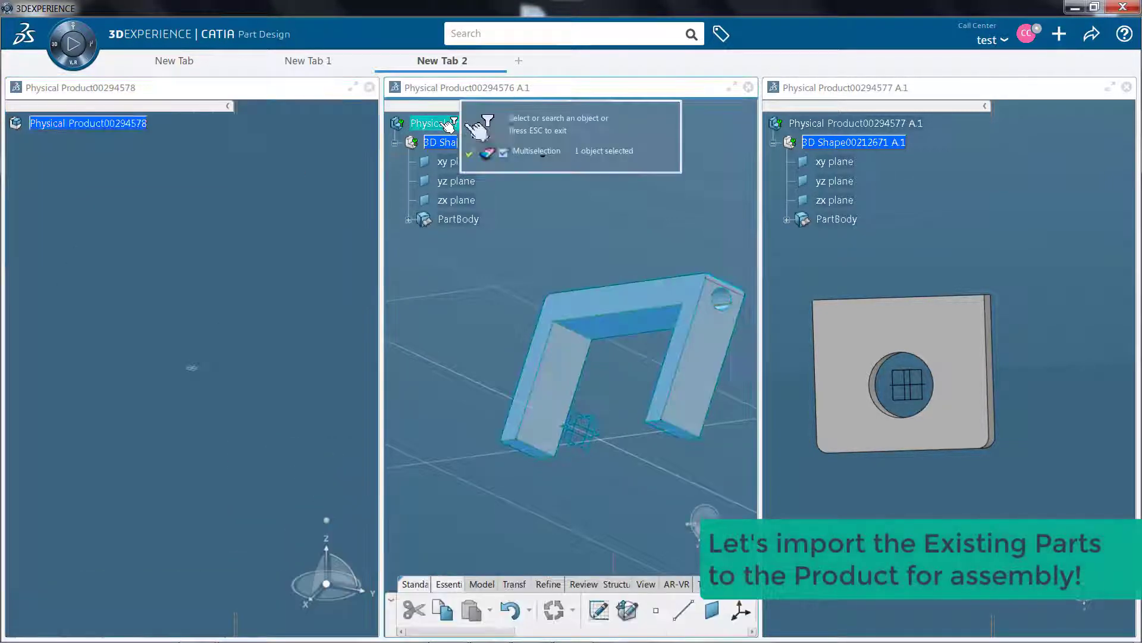
left_click(814, 123)
left_click(851, 153)
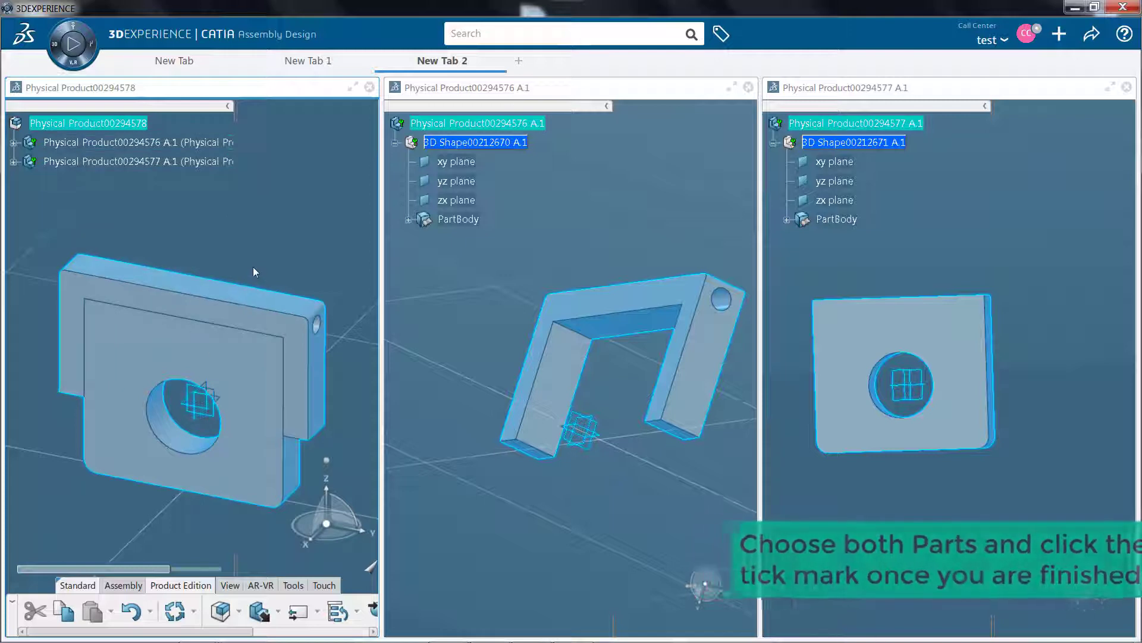
Step: Move the bracket window to New Tab 1 and the plate window to New Tab, leaving the assembly alone in New Tab 2
left_click_drag(548, 87, 327, 63)
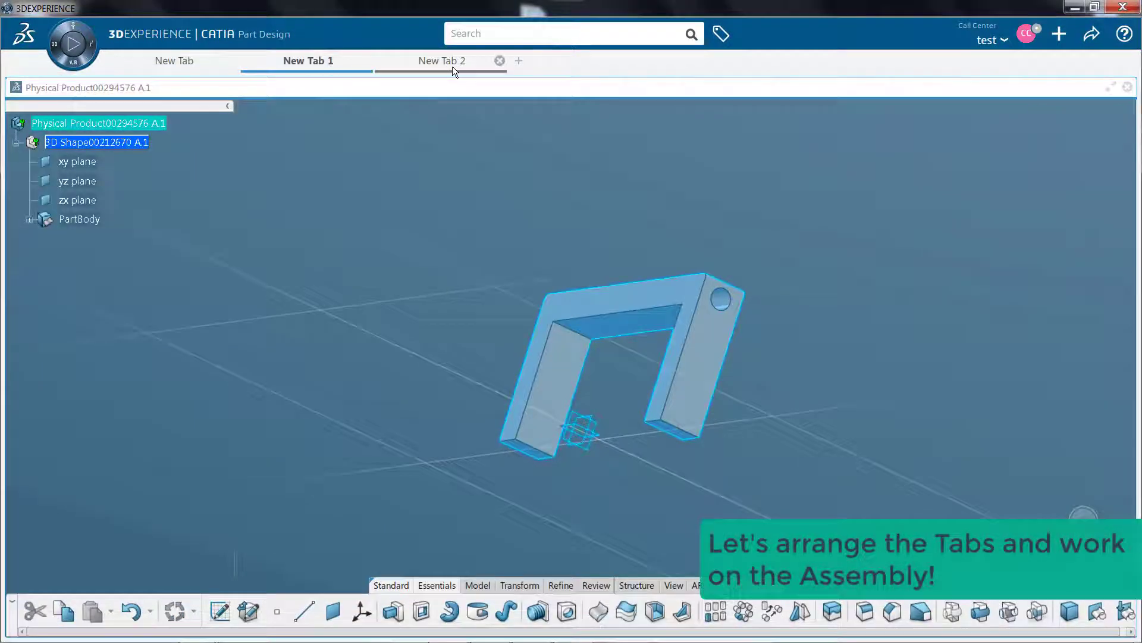
left_click(452, 66)
left_click_drag(654, 88, 177, 60)
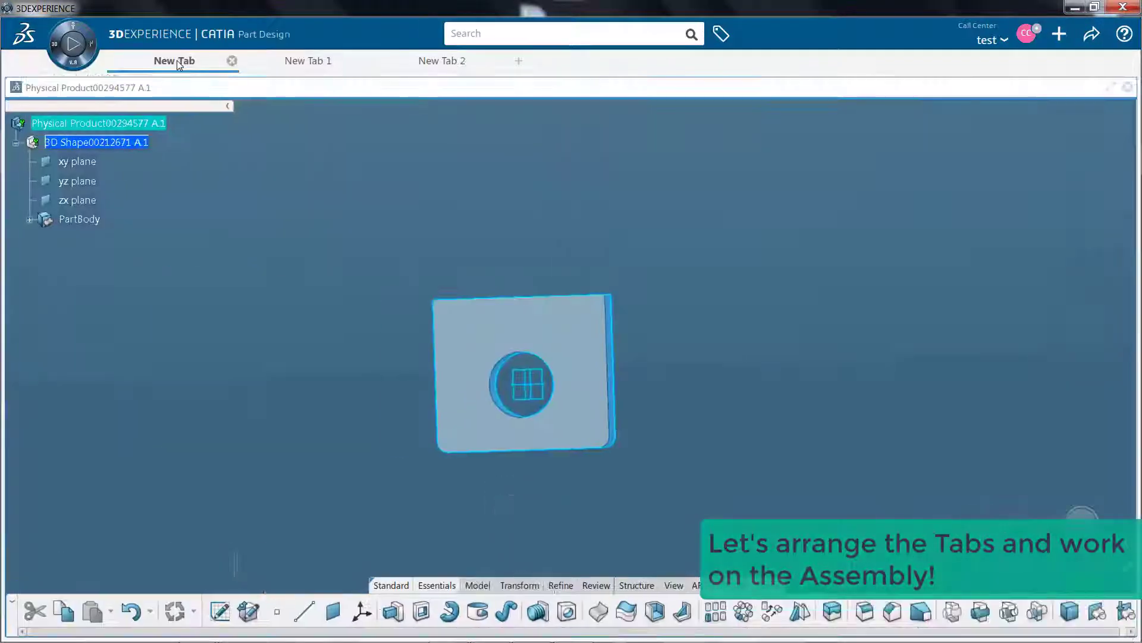
Step: Return to the assembly in New Tab 2 and use the robot to slide the plate partly out of the bracket
left_click(439, 62)
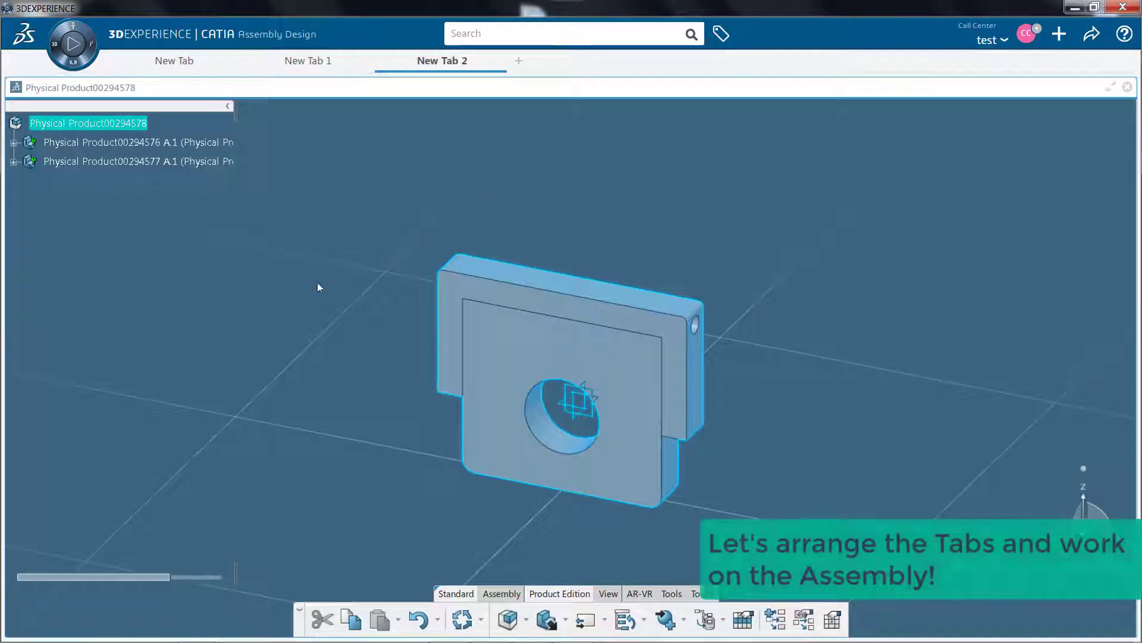
left_click(317, 285)
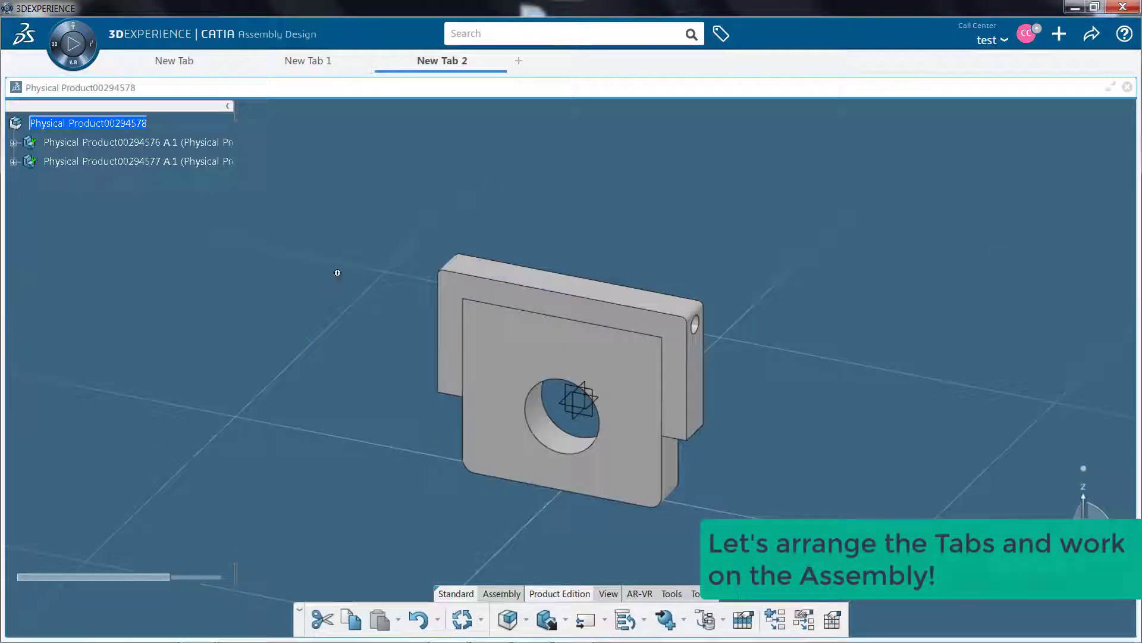
middle_click_drag(337, 273, 487, 431)
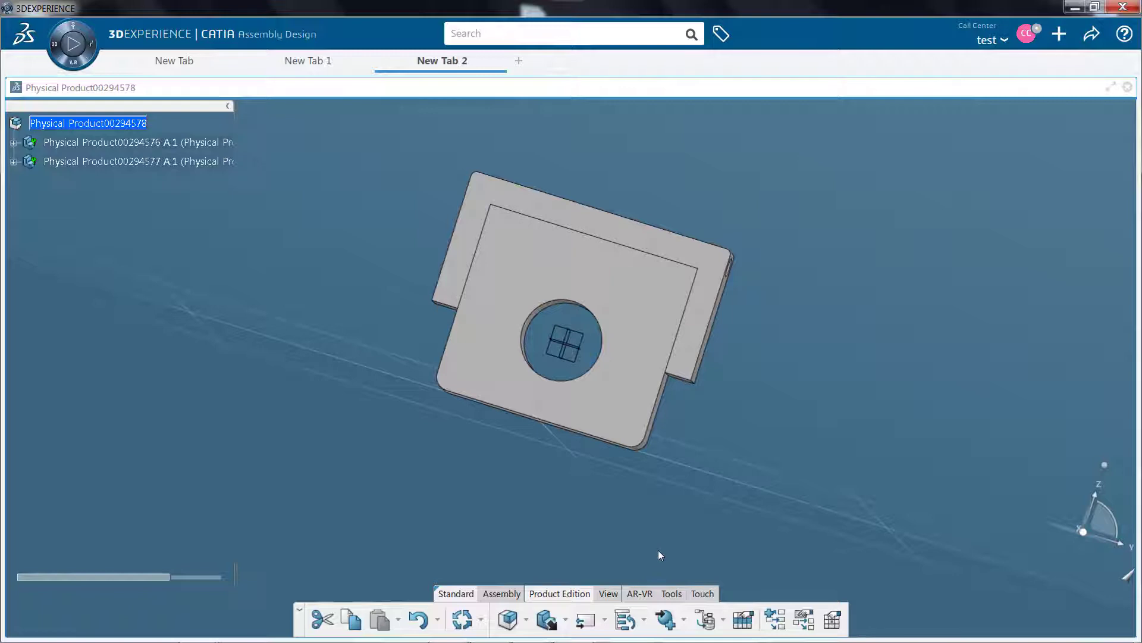
left_click_drag(1083, 531, 629, 322)
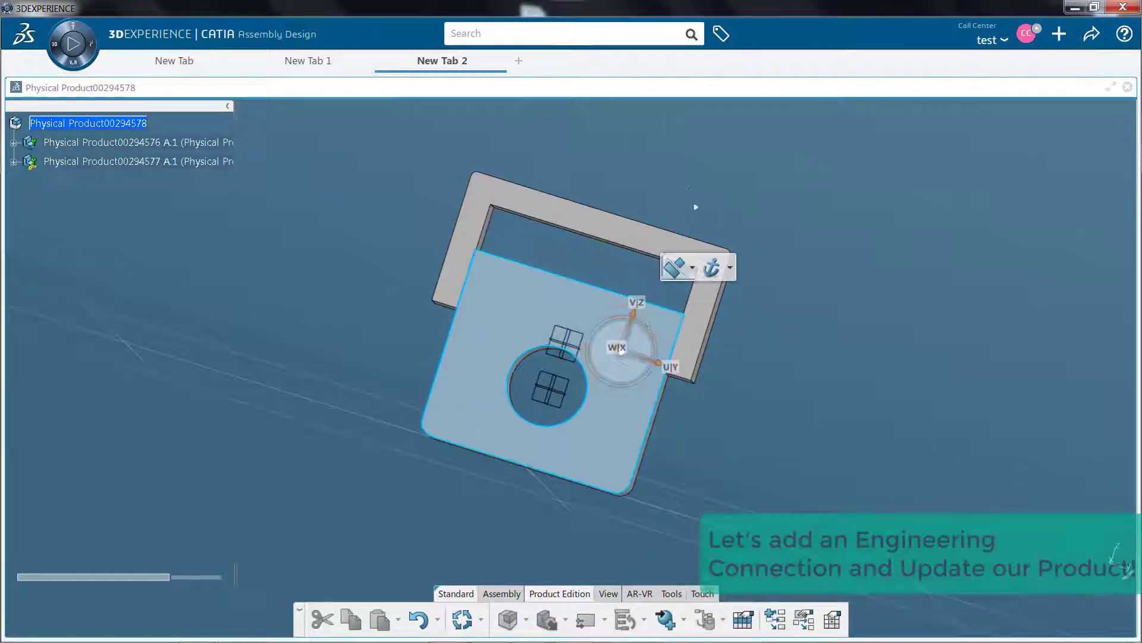
Step: Create an engineering connection between the plate's straight edge face and the inner face of the bracket's crossbar
middle_click_drag(694, 206, 631, 292)
left_click(619, 286)
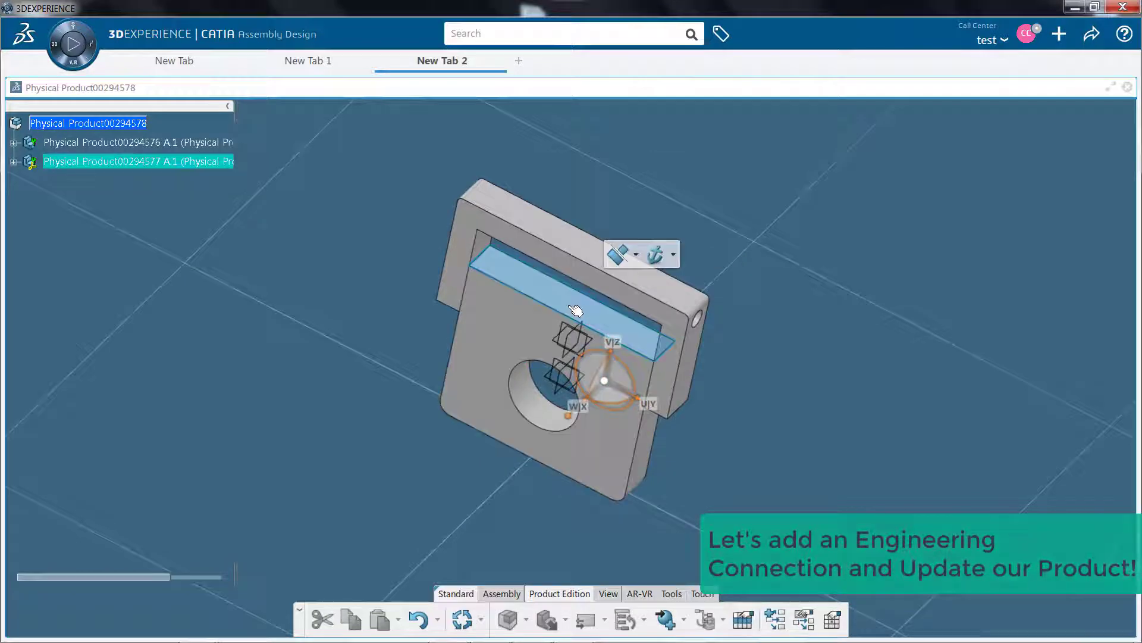
left_click(637, 254)
left_click(622, 284)
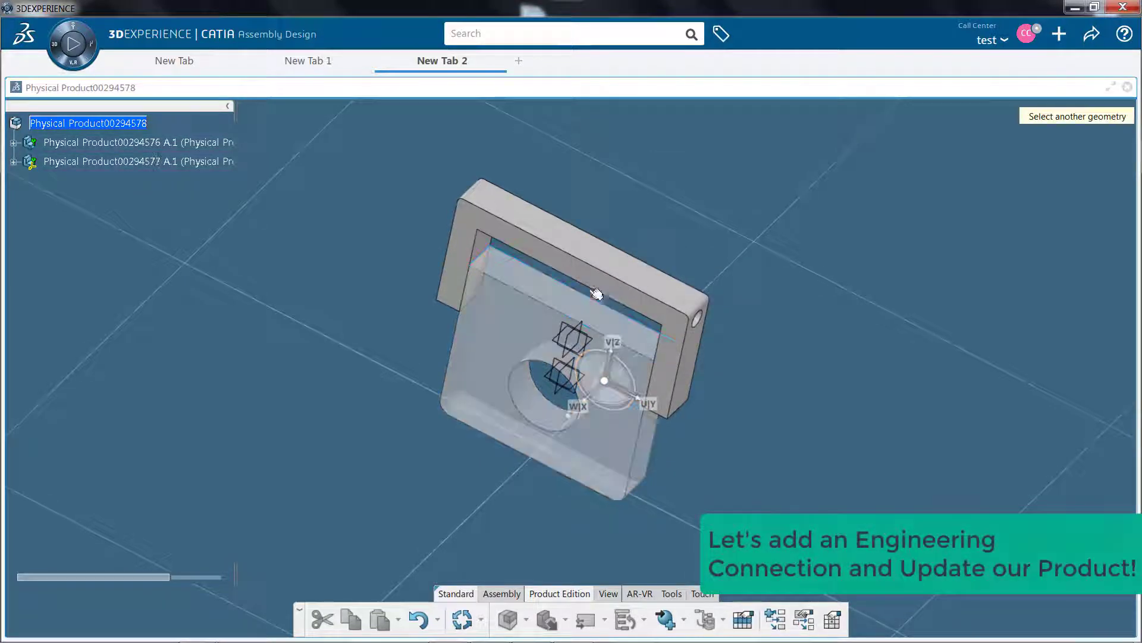
middle_click_drag(621, 284, 670, 309)
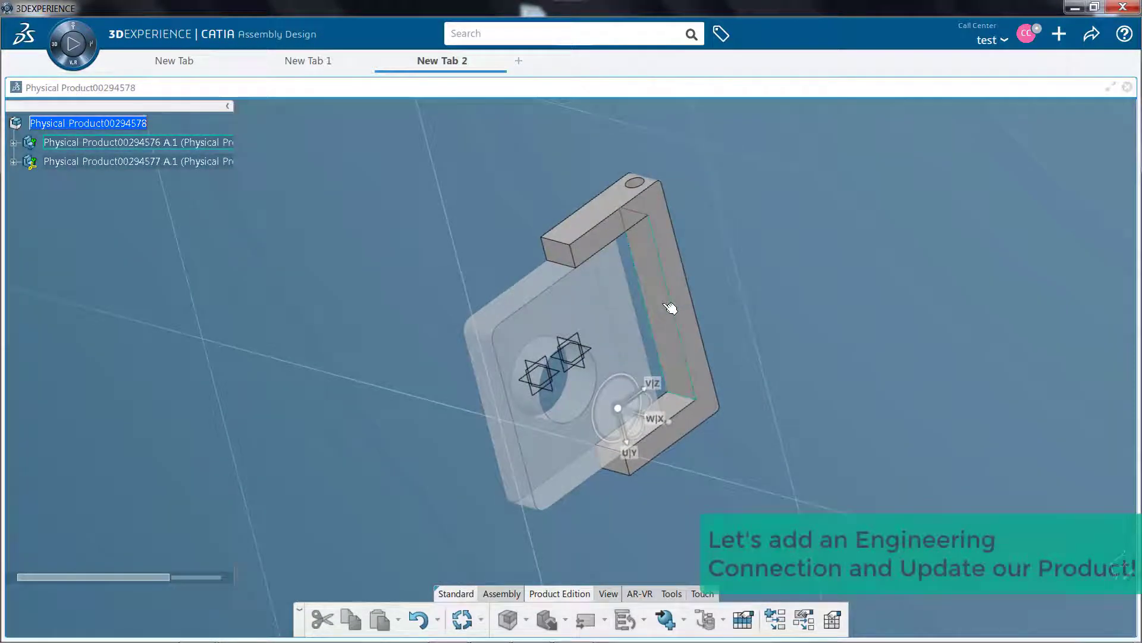
left_click(671, 308)
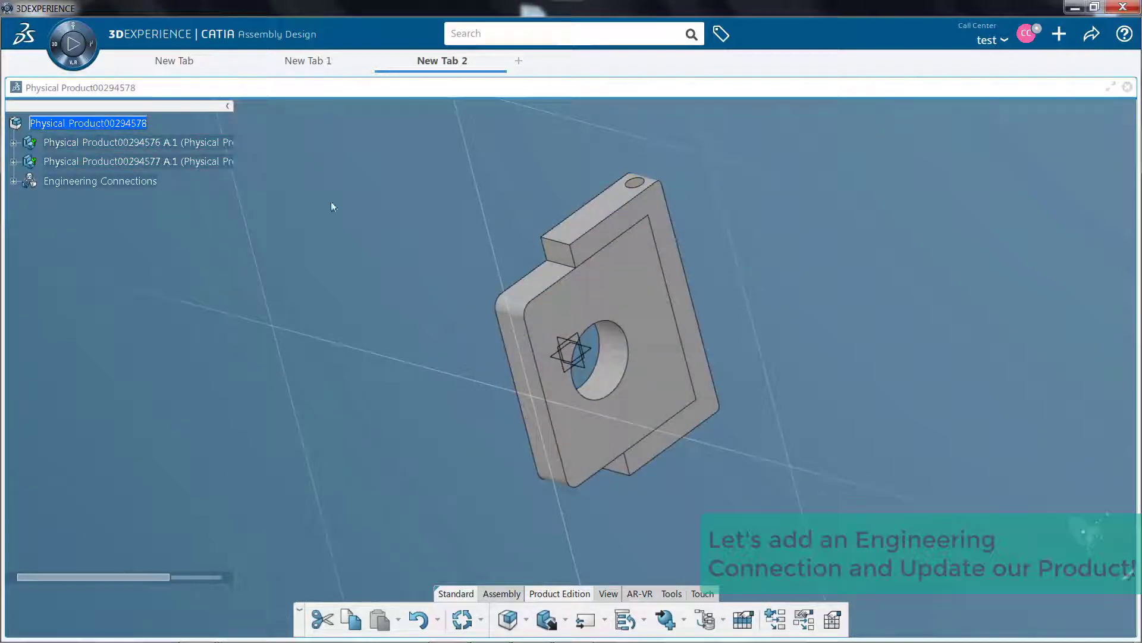
Step: Widen the tree, expand Engineering Connections to show the planar connection, and update the assembly product
left_click_drag(233, 109, 335, 140)
left_click(13, 181)
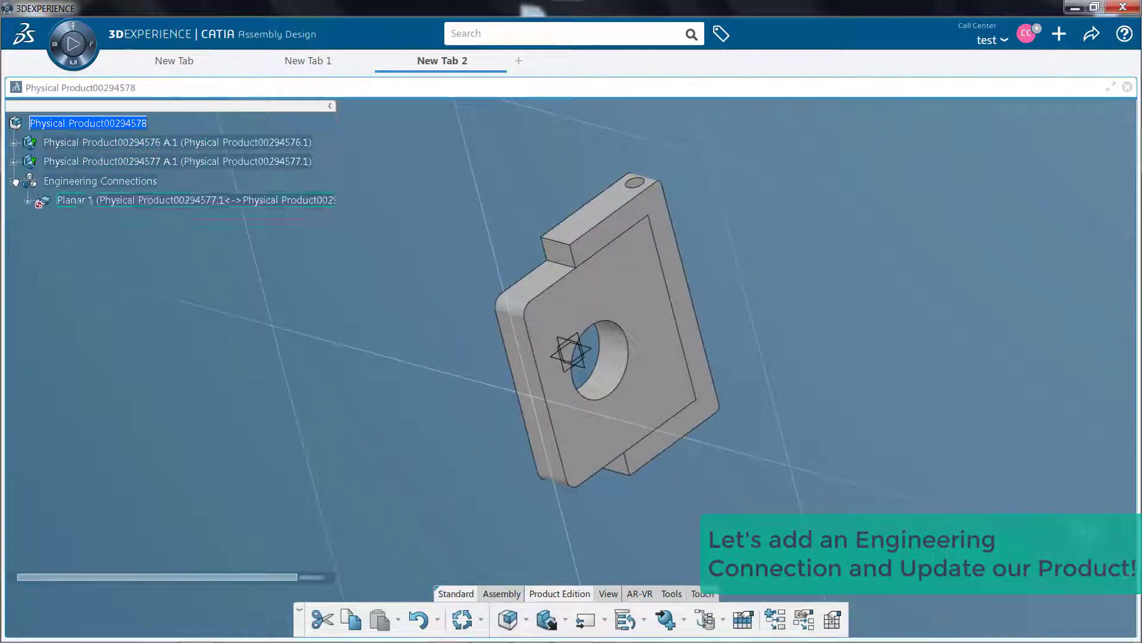
left_click(89, 200)
left_click(454, 623)
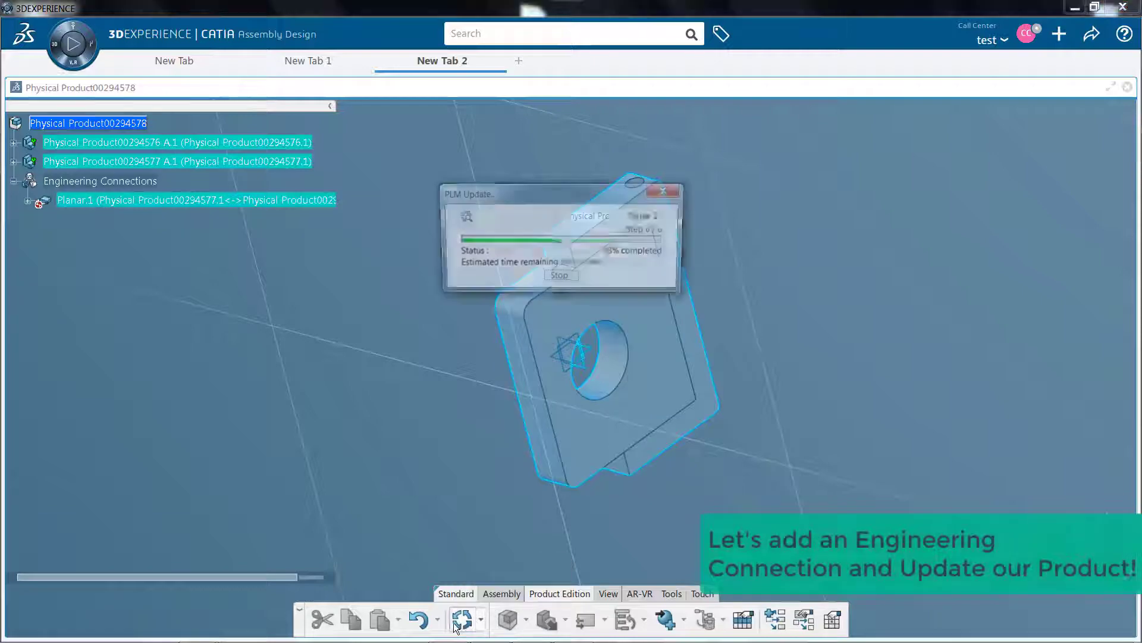
Step: Insert a new drawing under the root product and work on it beside the assembly in New Tab 2
middle_click_drag(695, 314, 411, 405)
right_click(154, 128)
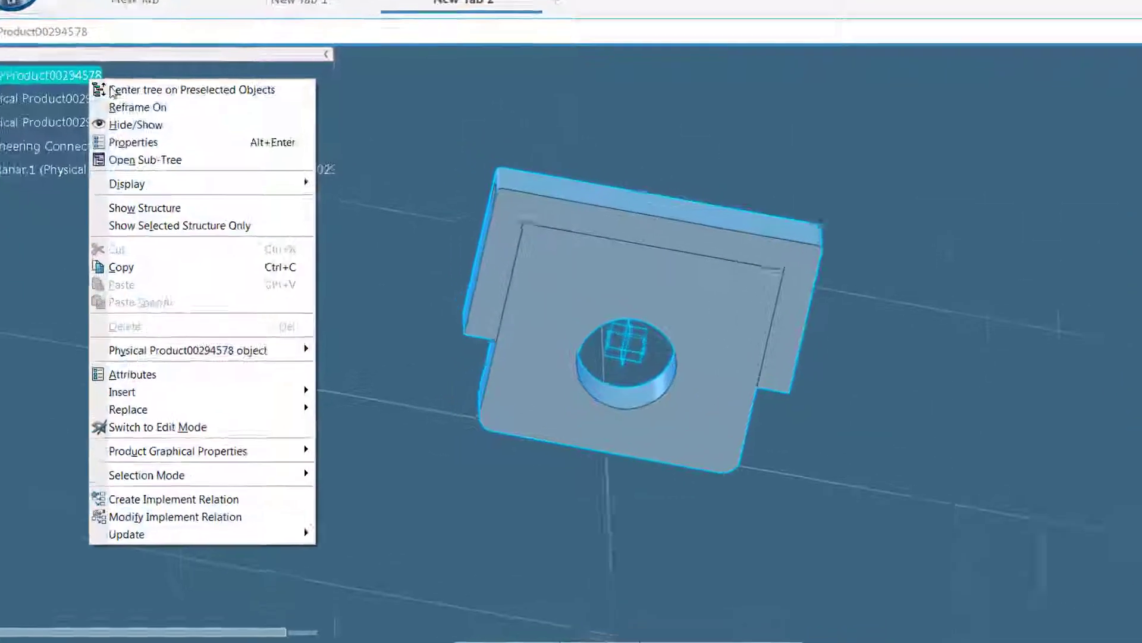
mouse_move(167, 383)
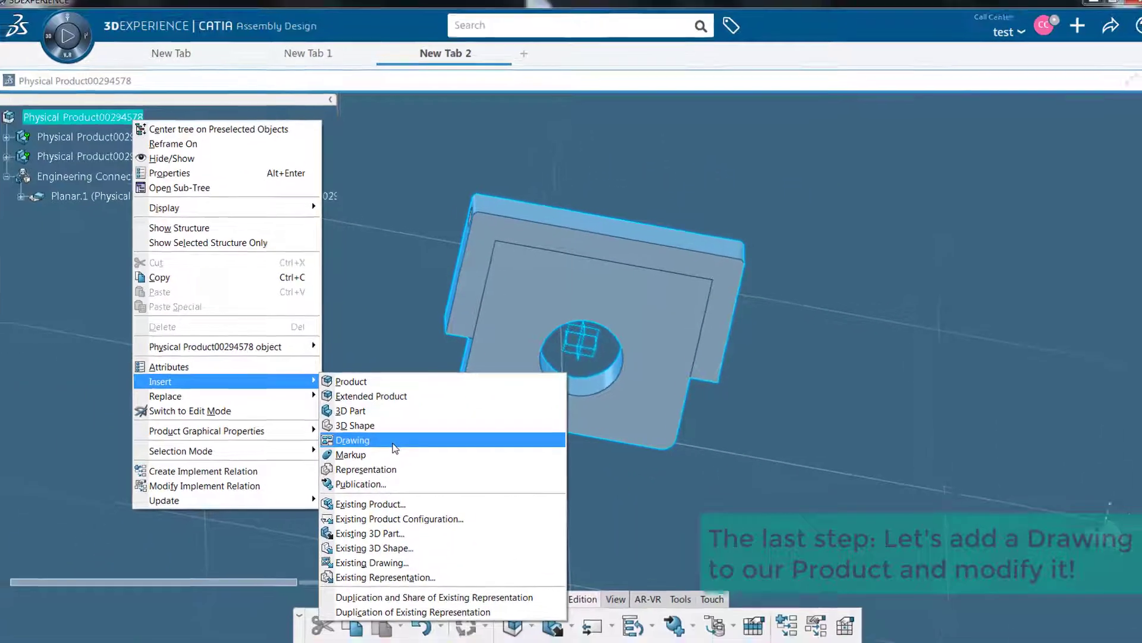
left_click(376, 483)
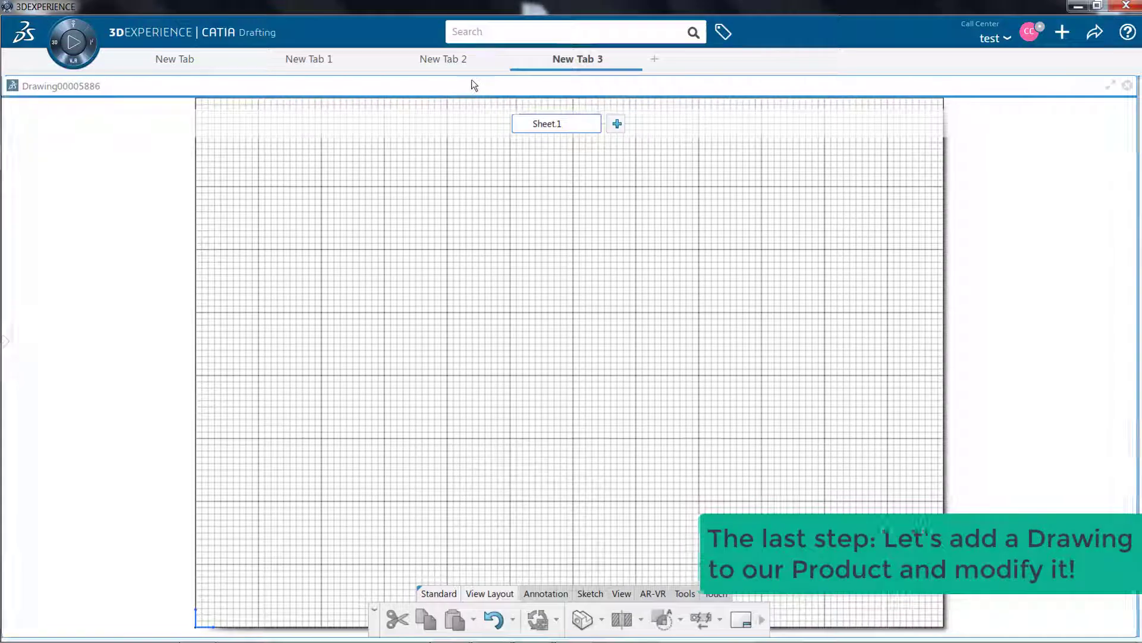
left_click(448, 59)
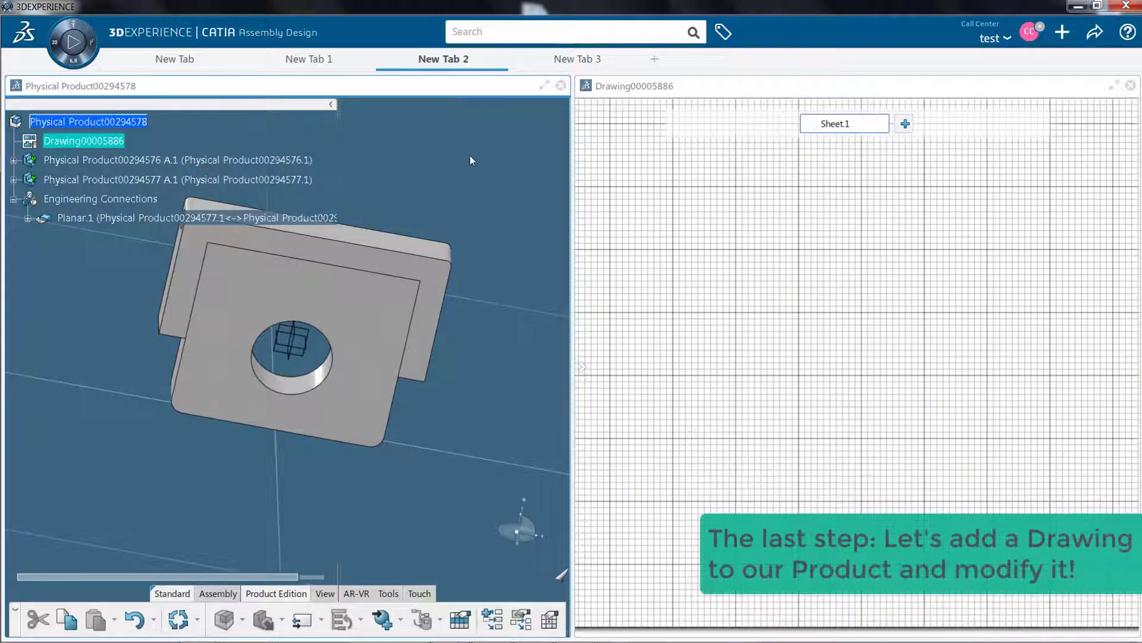
left_click(866, 300)
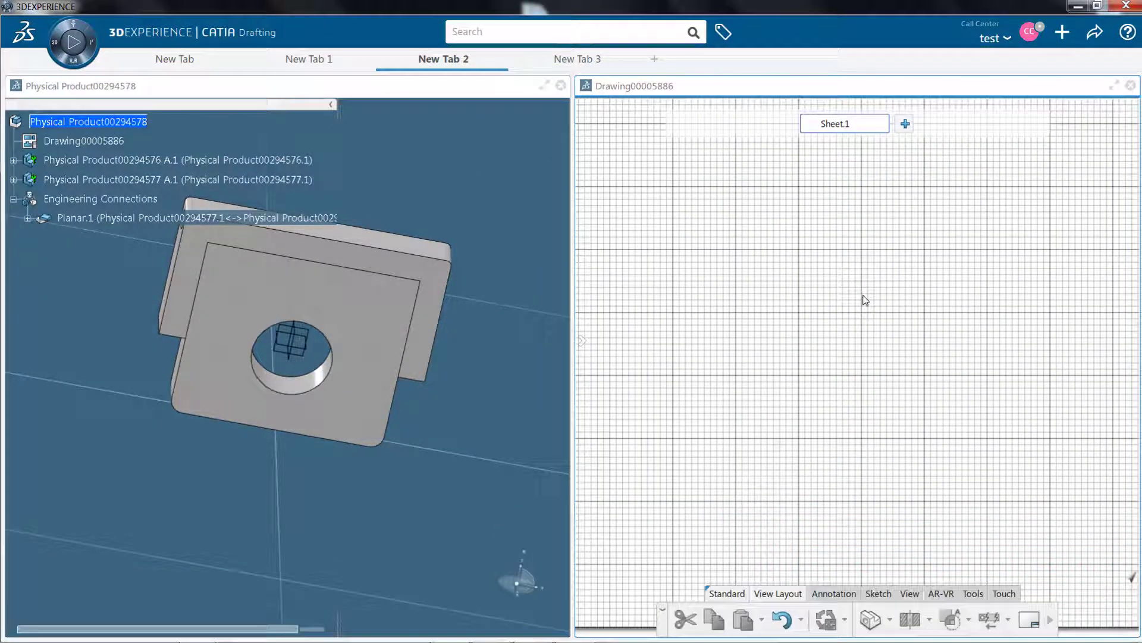
Step: Create a front view on Sheet.1 from the plate's holed face, oriented squarely with the bracket's opening facing up
left_click(778, 594)
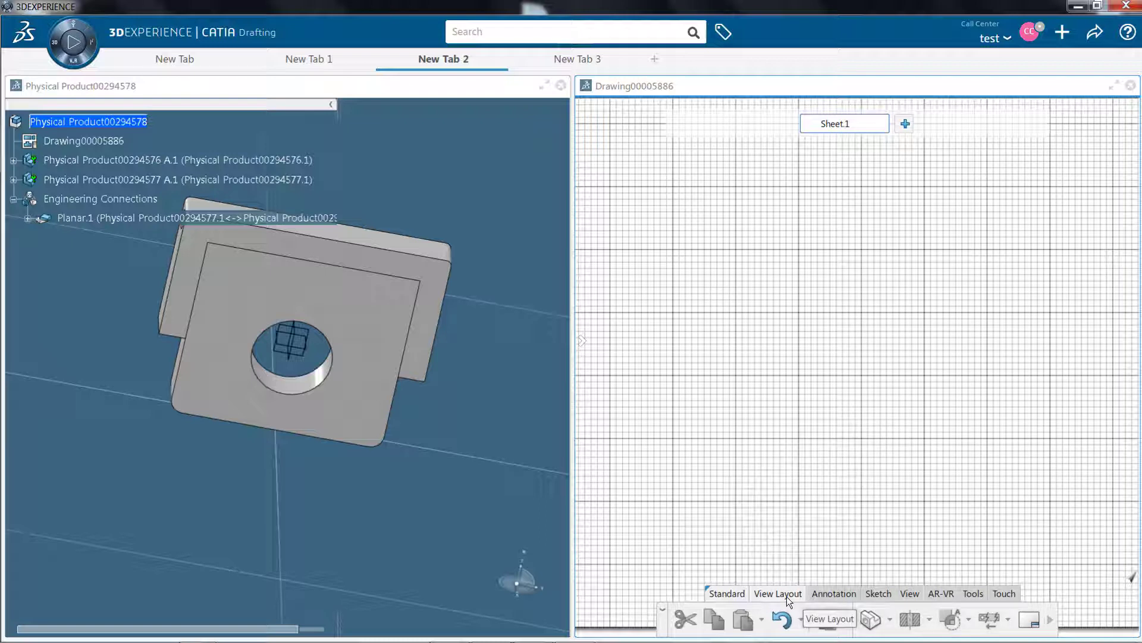
left_click(890, 619)
left_click(889, 539)
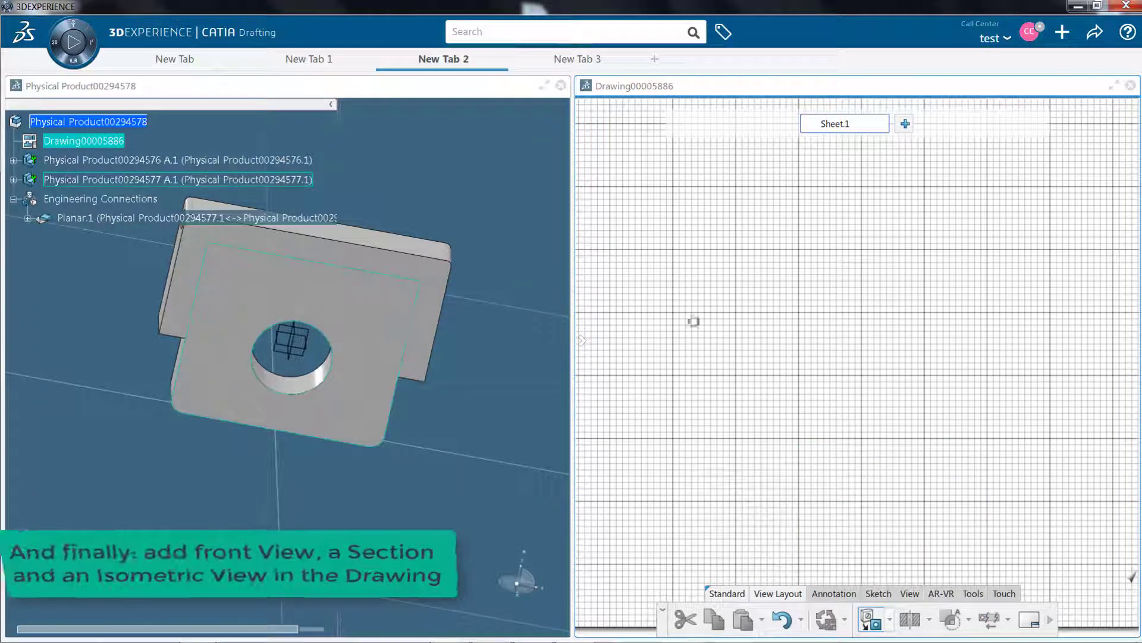
left_click_drag(839, 262, 748, 195)
left_click(1075, 159)
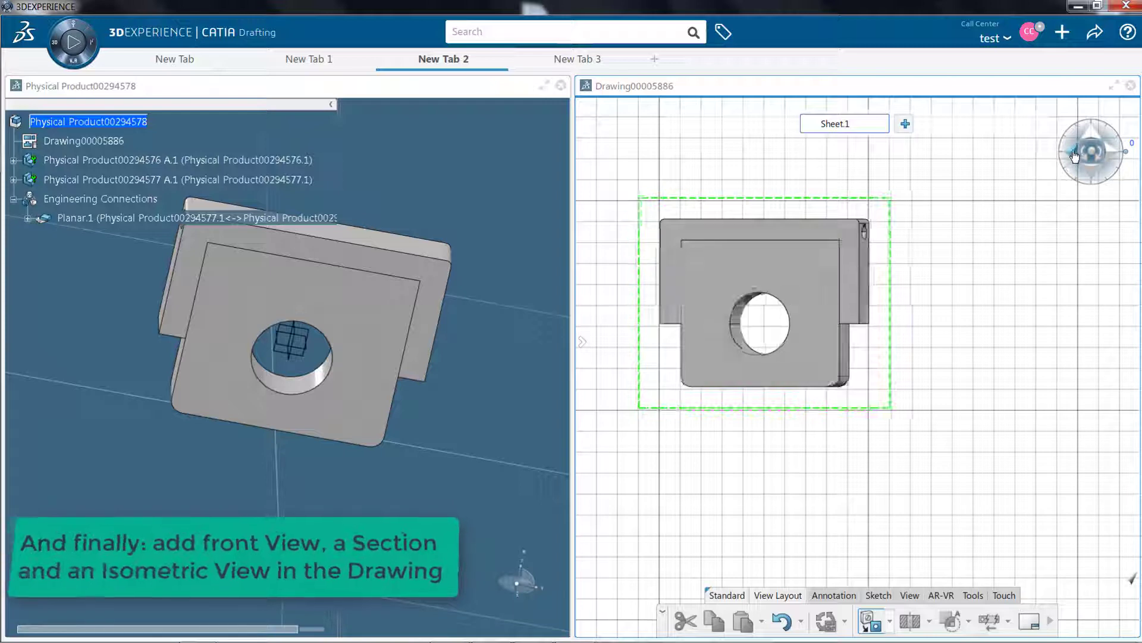
left_click(1108, 150)
left_click(1094, 135)
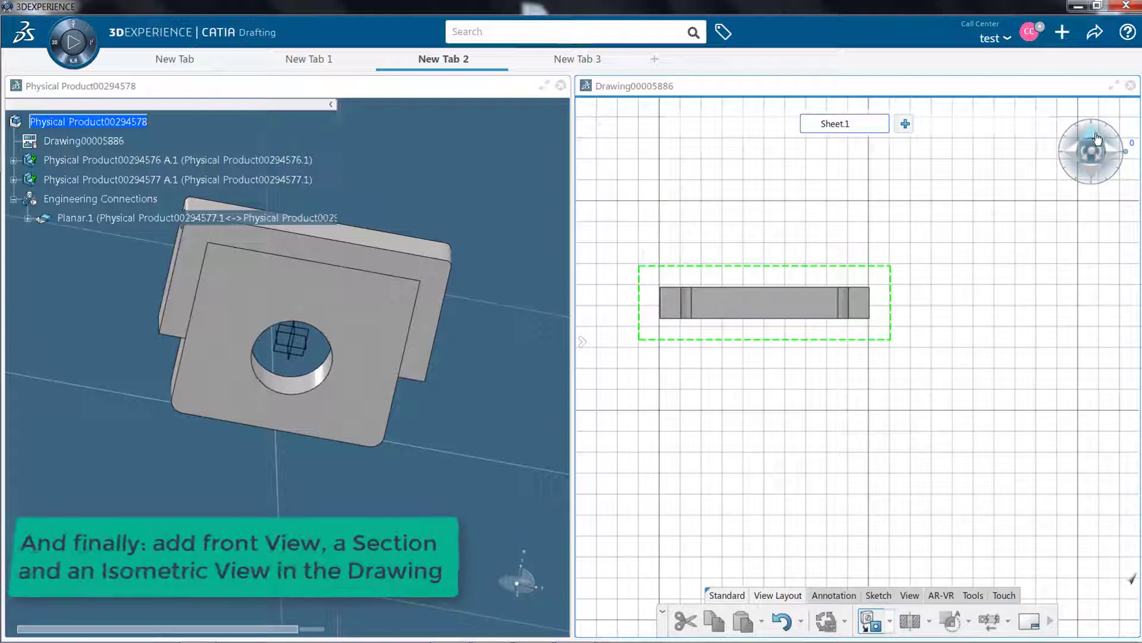
left_click(1096, 135)
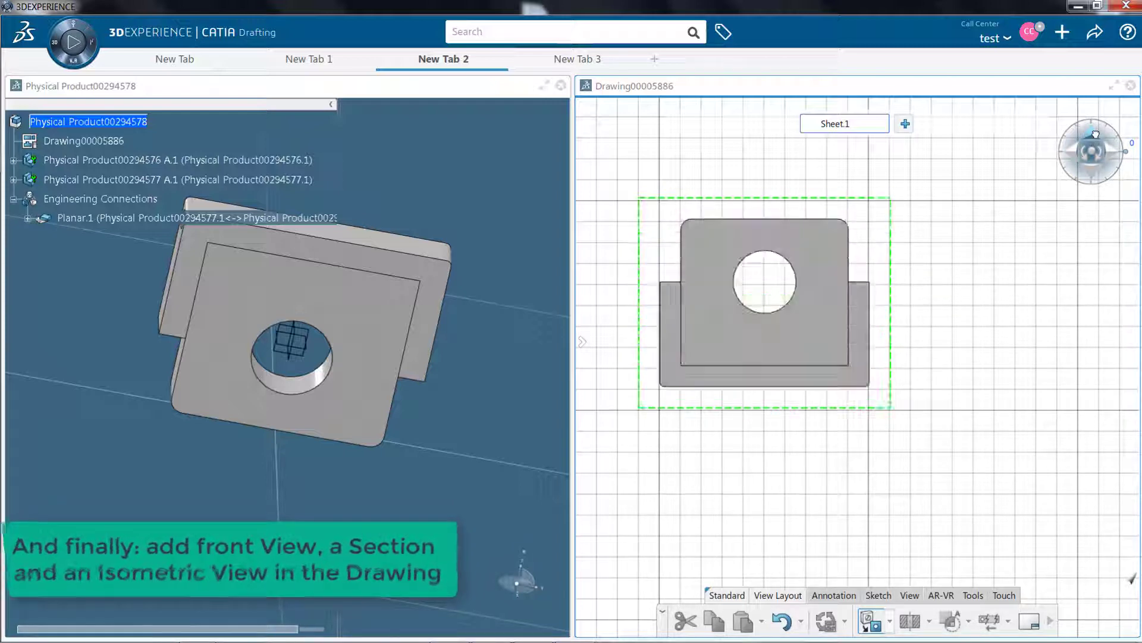
left_click(867, 490)
Step: Create a stepped section view through the lower part of the front view and place it directly below
left_click(909, 621)
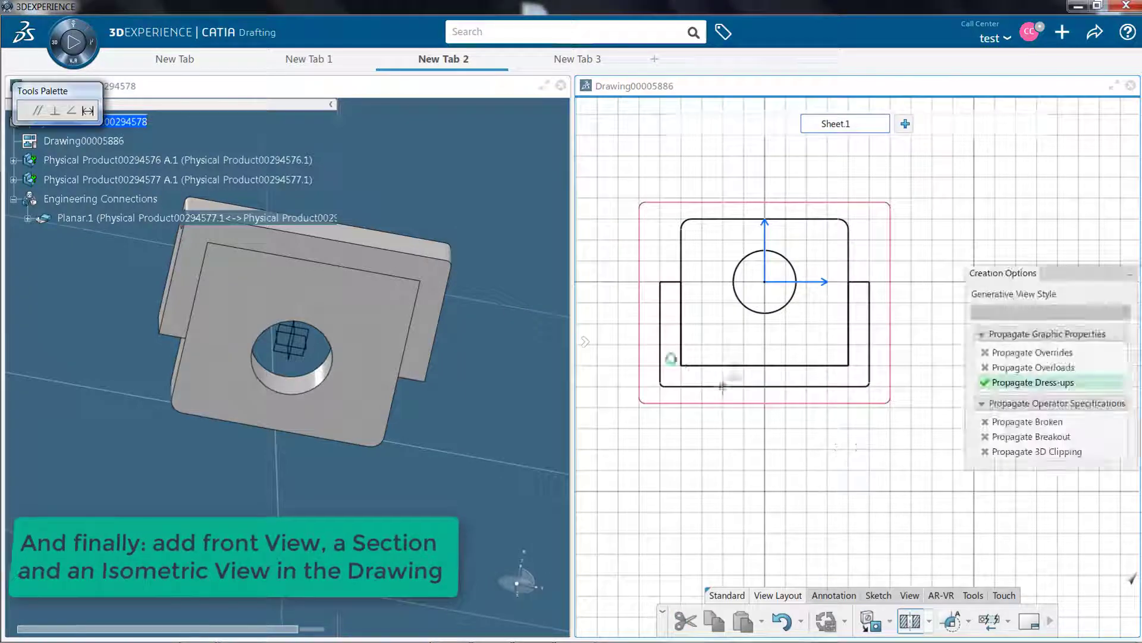
left_click(619, 365)
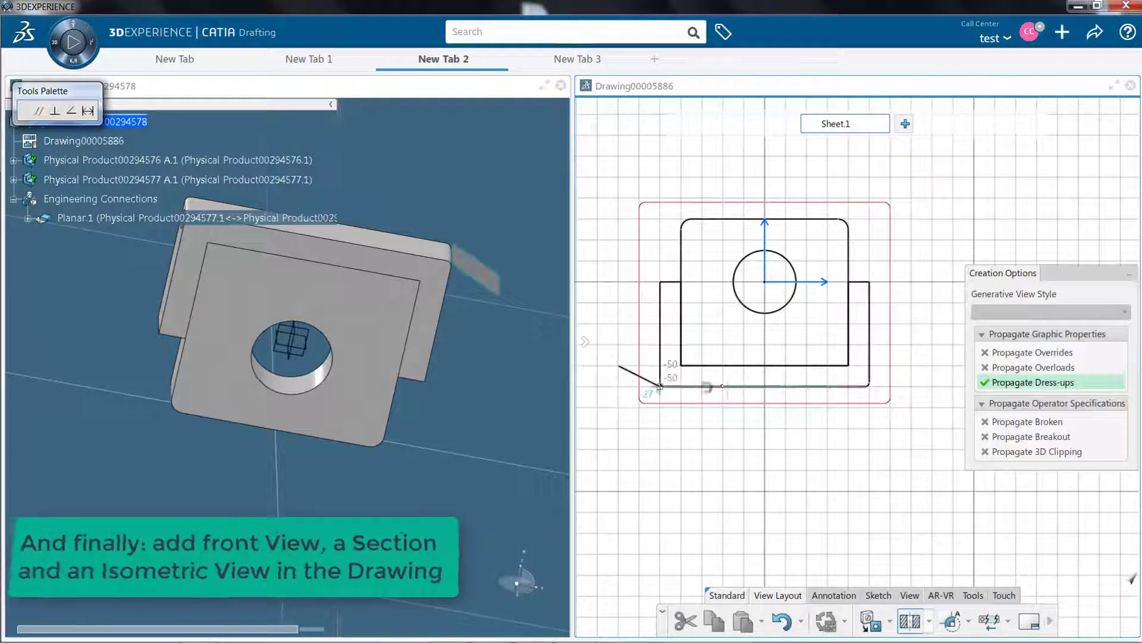
double_click(916, 421)
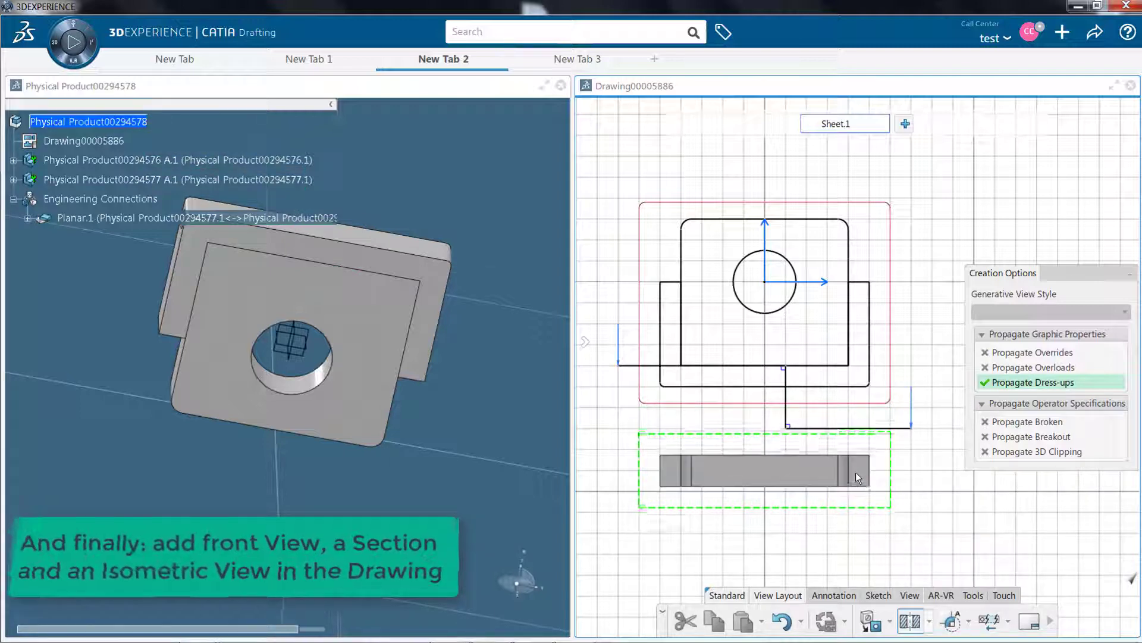
left_click(855, 471)
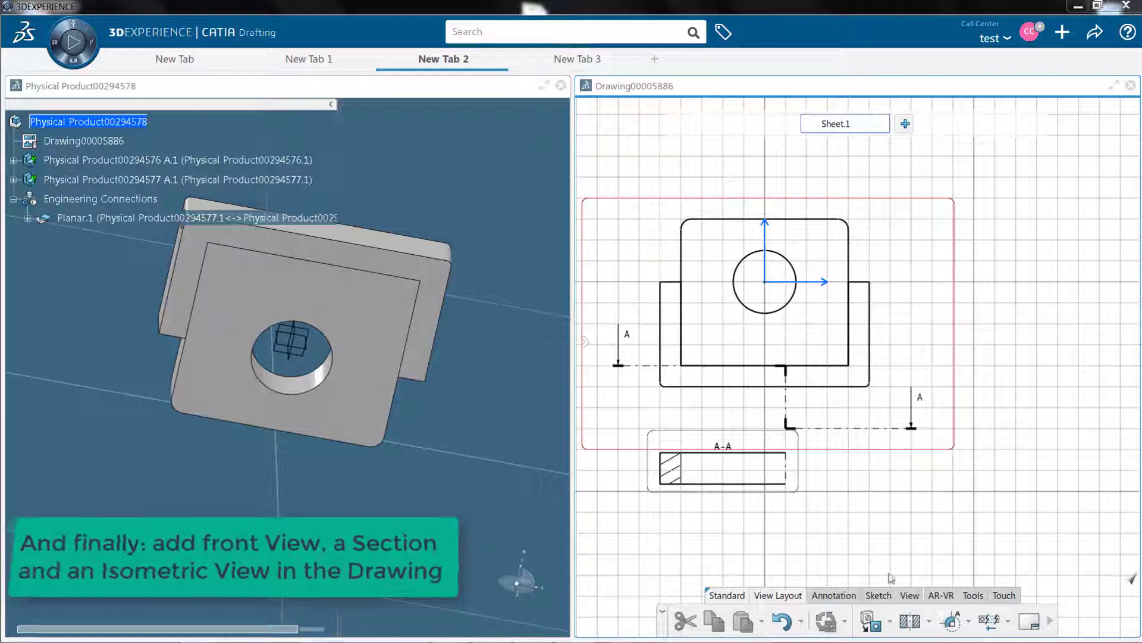
Step: Add an isometric view of the assembly beside the front view
left_click(891, 621)
left_click(880, 587)
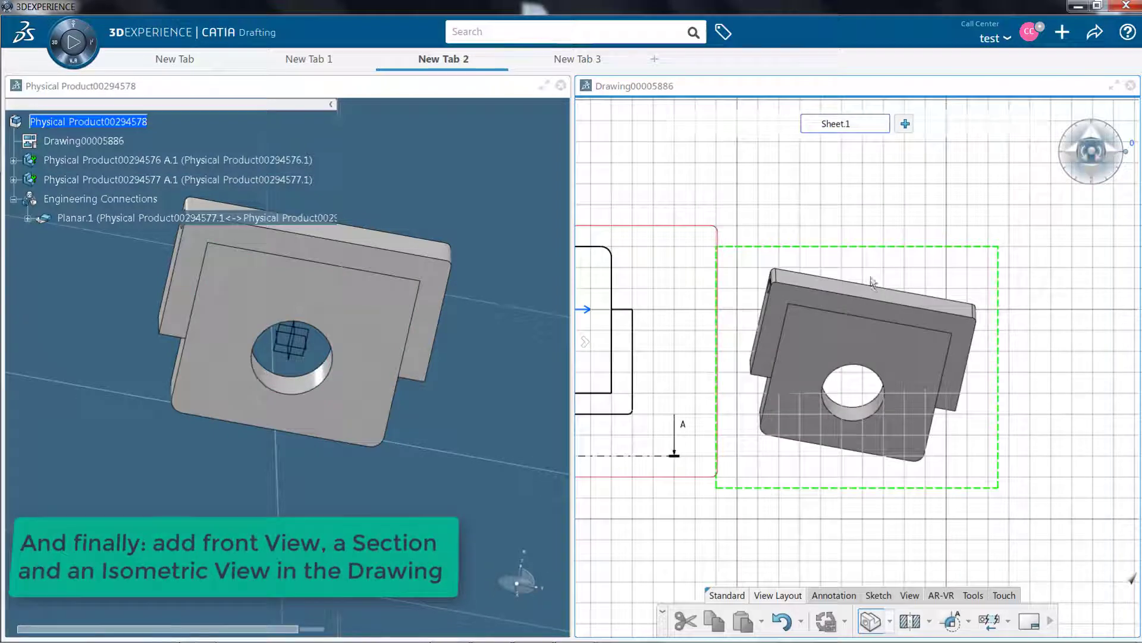
mouse_move(862, 248)
left_mouse_down()
mouse_move(866, 222)
mouse_move(864, 232)
left_mouse_up()
left_click(843, 219)
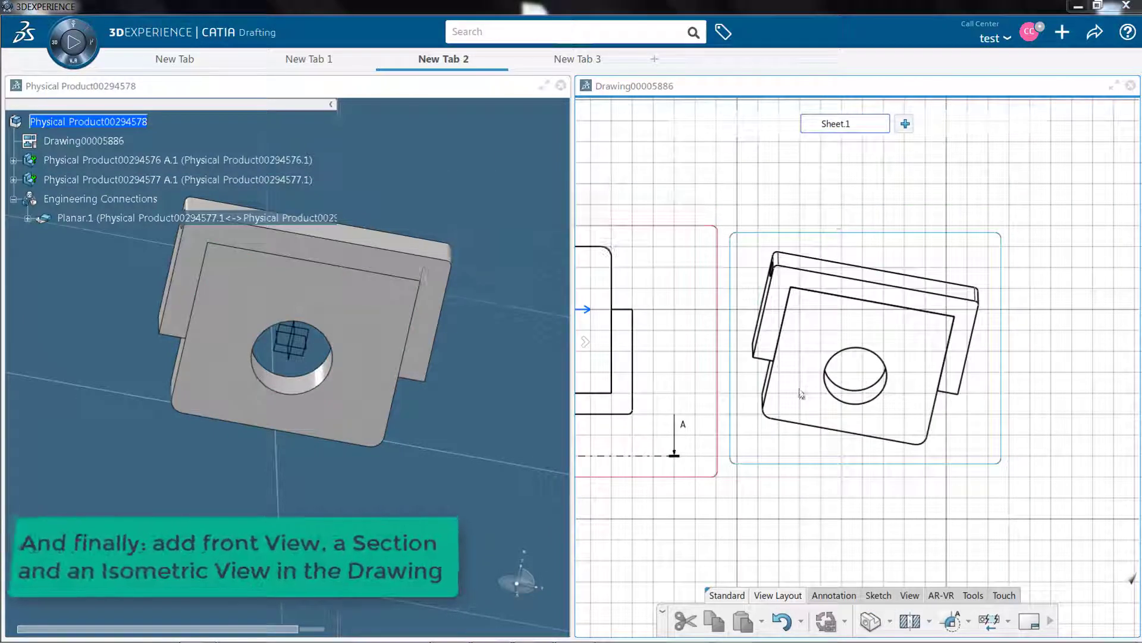
Step: Add the text "This is a Test" to the front view and position it just above the plate's upper-left corner
mouse_move(724, 499)
middle_mouse_down()
mouse_move(837, 486)
mouse_move(834, 535)
middle_mouse_up()
left_click(832, 595)
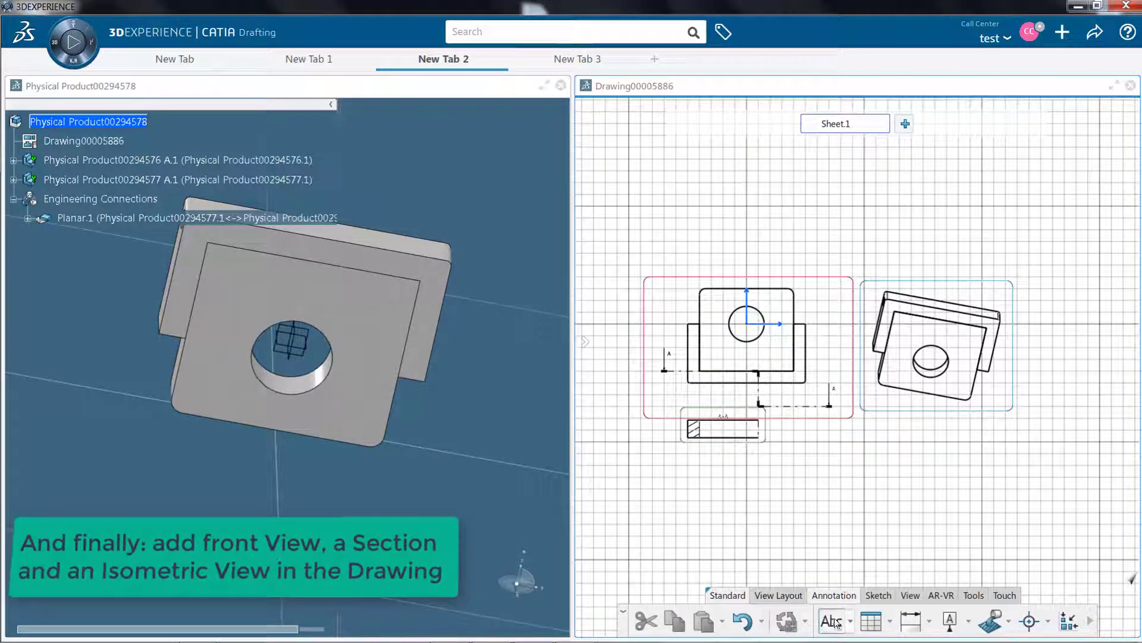
left_click(810, 233)
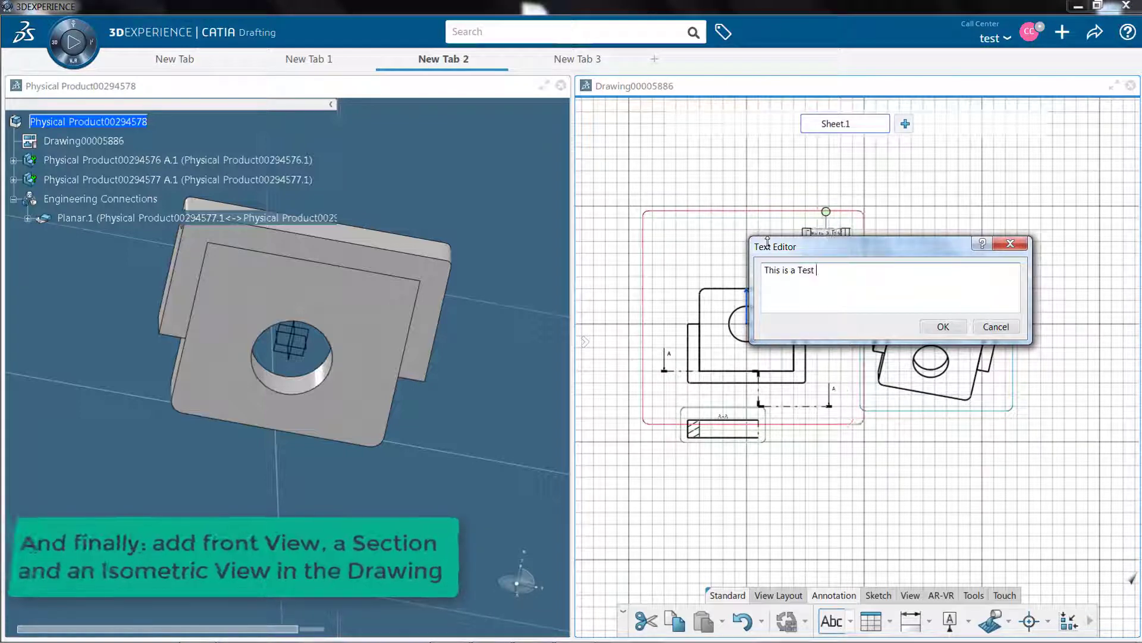
left_click(954, 328)
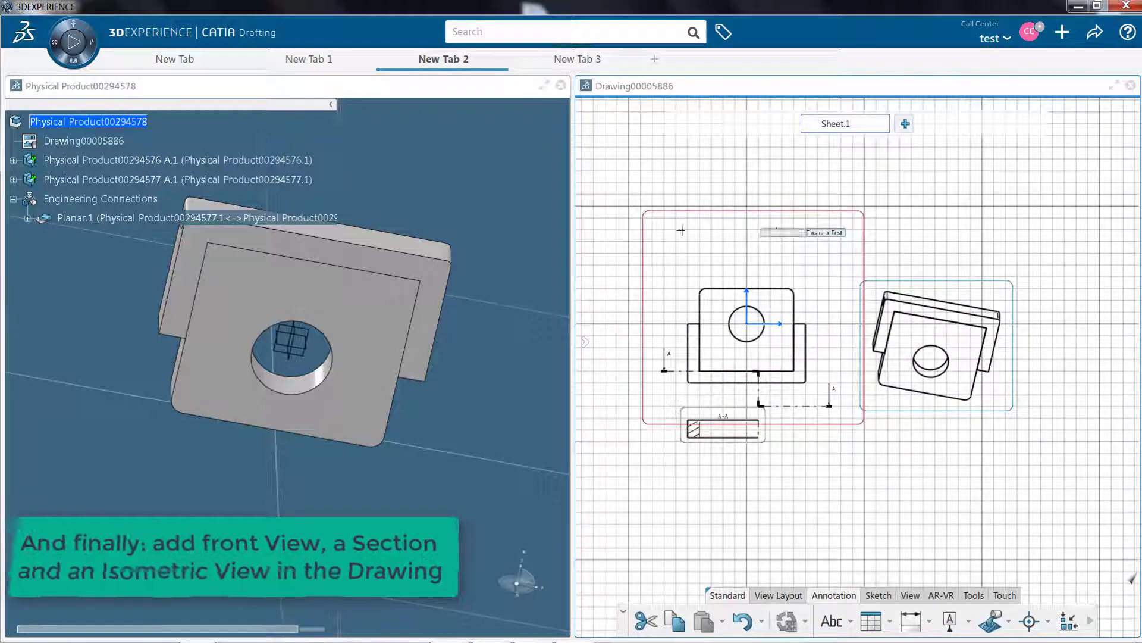
left_click_drag(727, 238, 732, 286)
Step: Dimension the plate's hole in the isometric view and fill the bracket's area in the front view with hatching
left_click(911, 621)
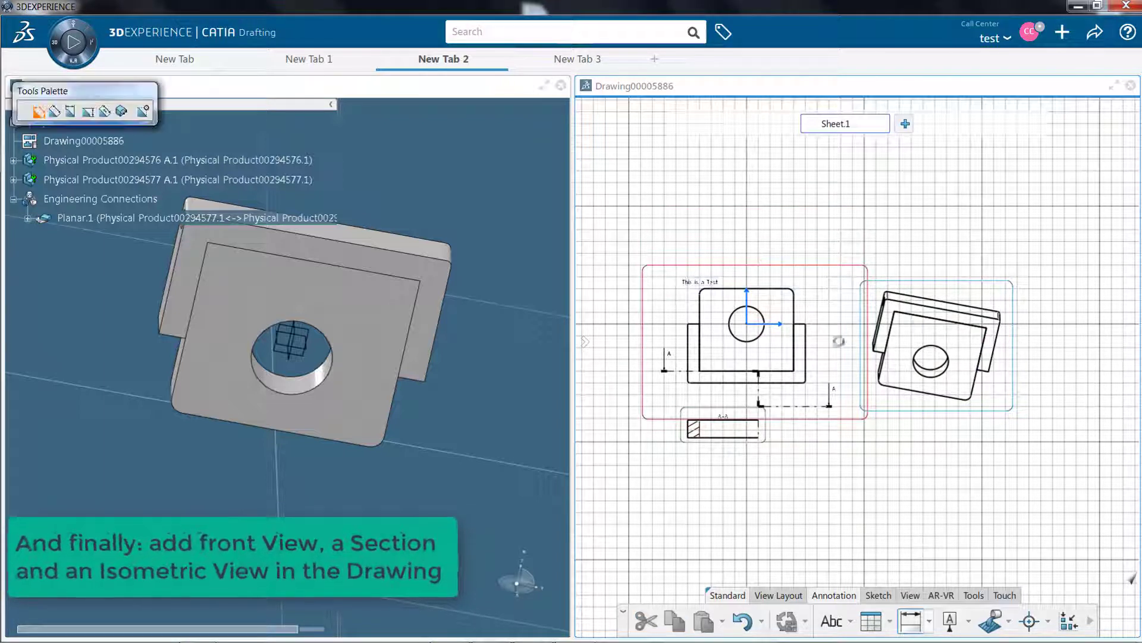
left_click(941, 375)
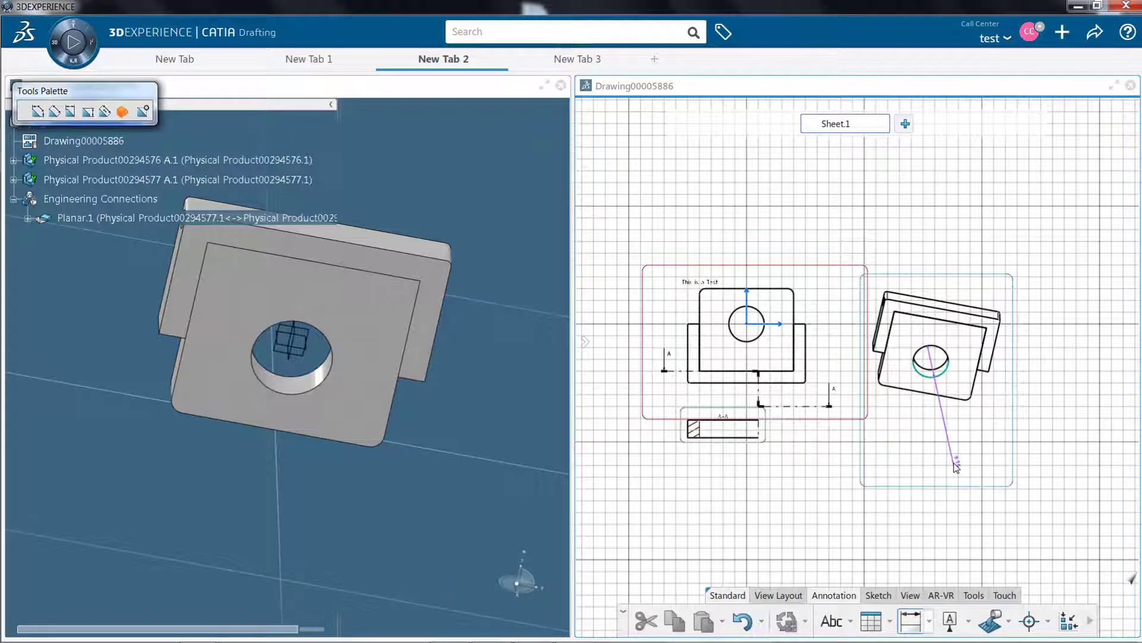
left_click(985, 453)
left_click(990, 623)
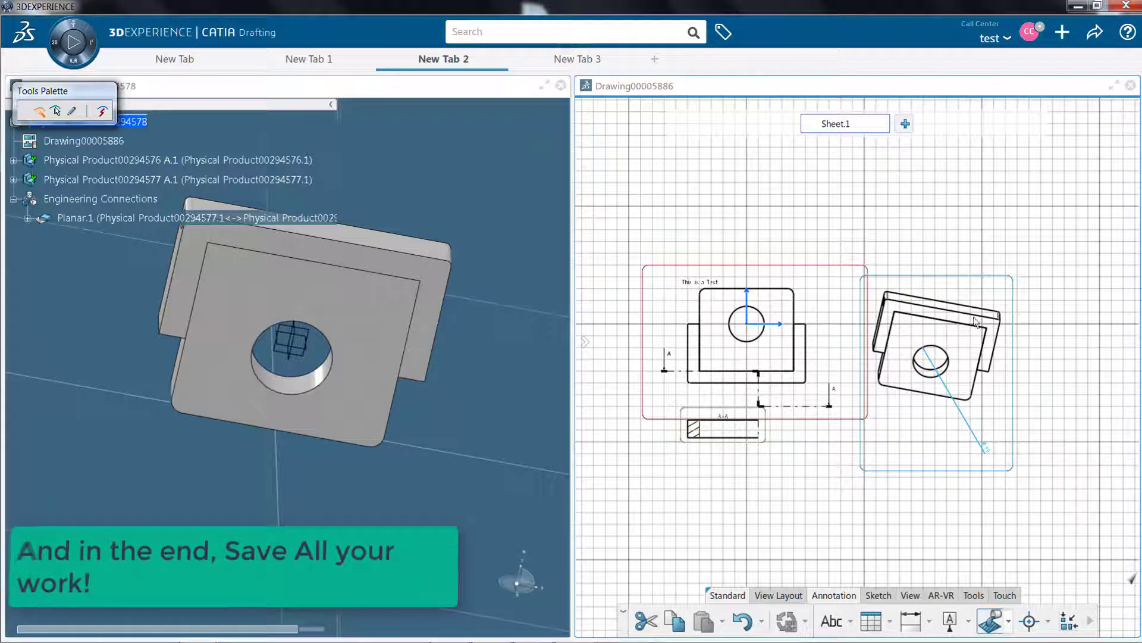
left_click(803, 365)
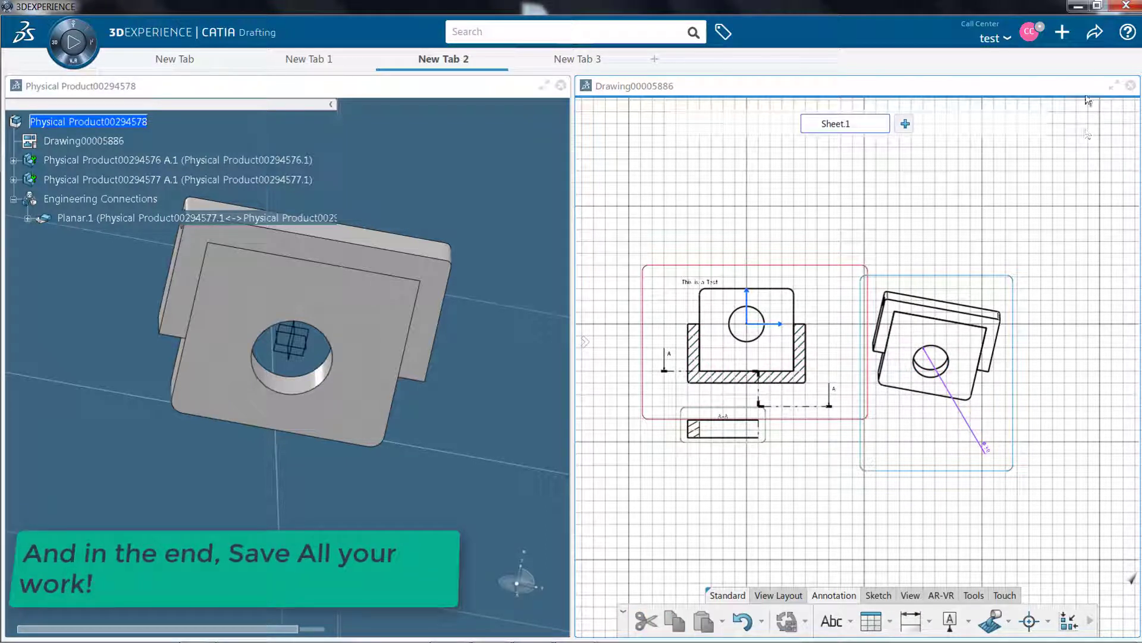
Step: Save the assembly and its drawing using Save with Options, keeping all the new objects in the save scope
left_click(1095, 32)
left_click(1098, 59)
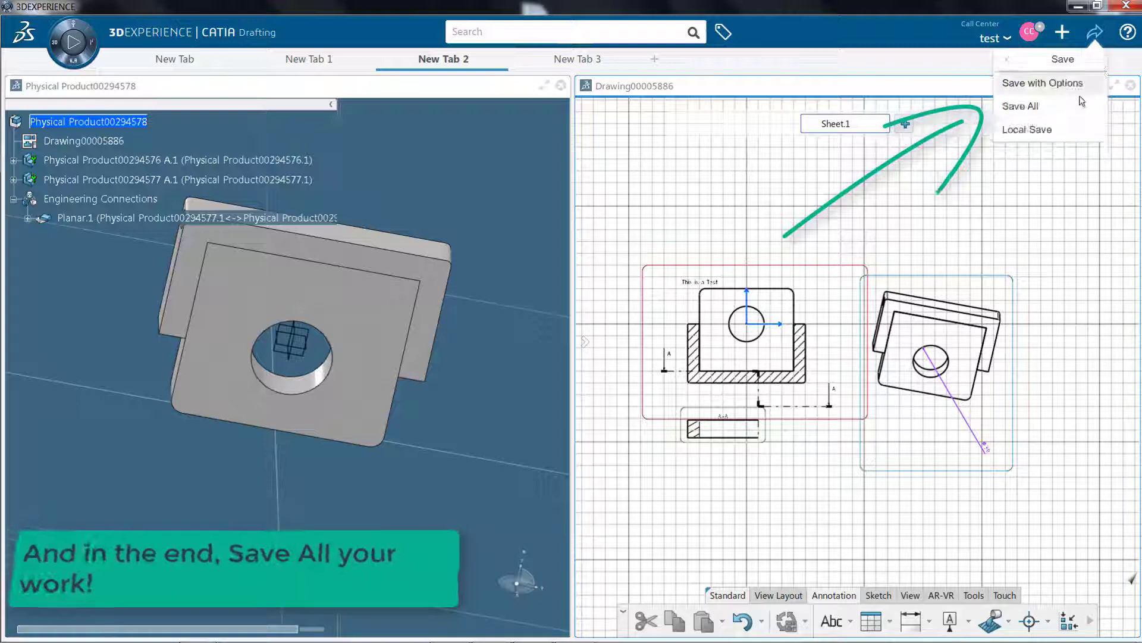
left_click(1065, 83)
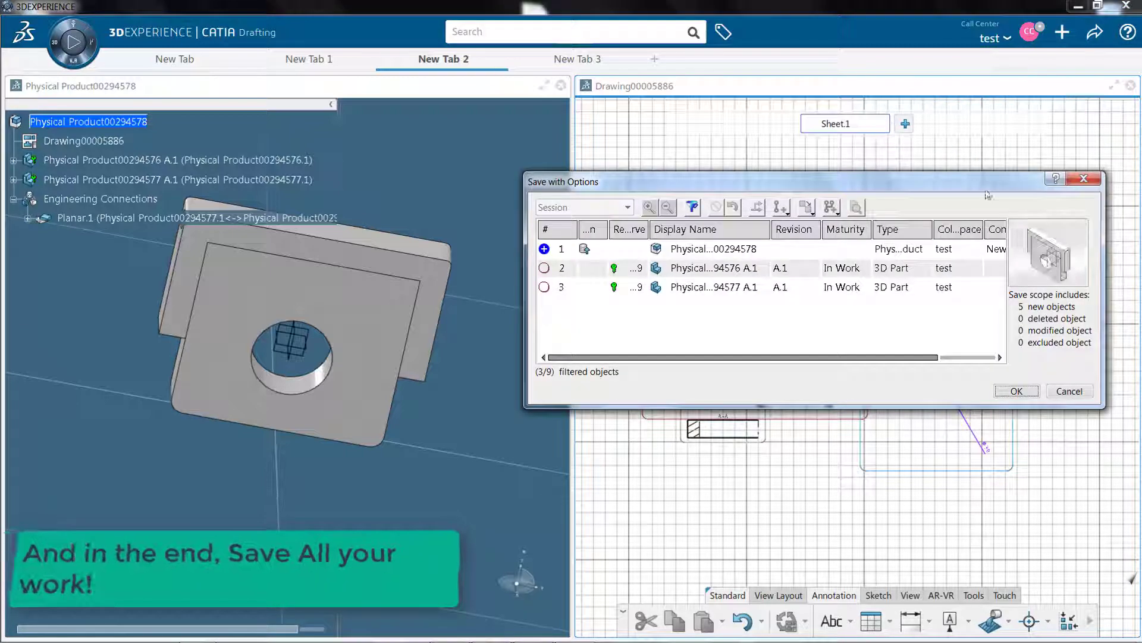
left_click(1017, 391)
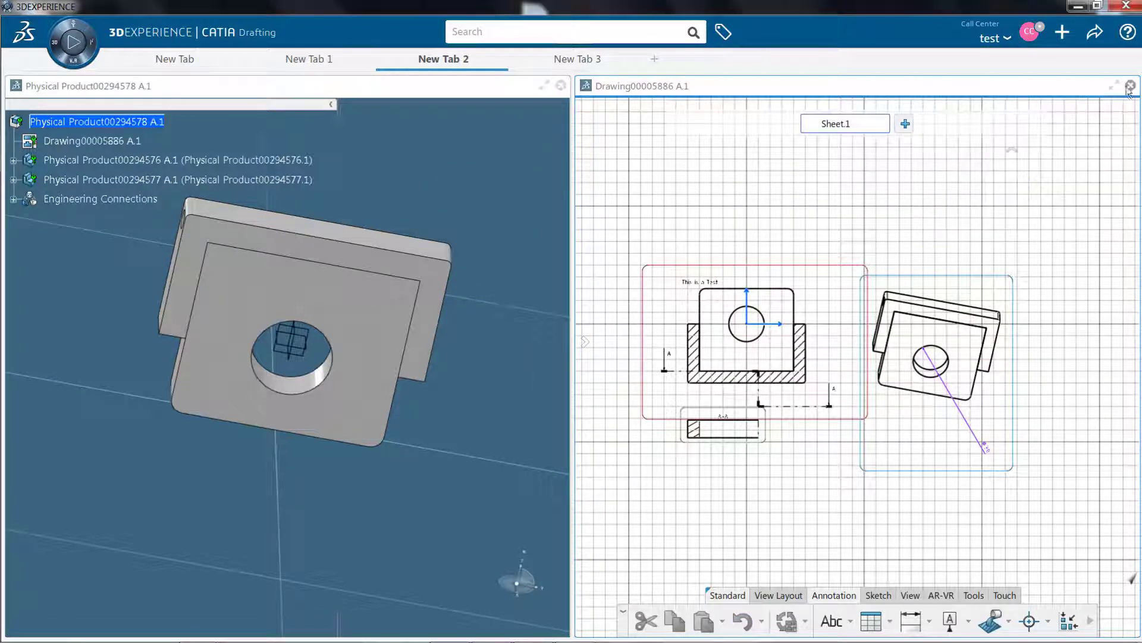
Step: Show the assembly window alone and change the root product's title to "News Letter Call Center" in its properties
left_click(543, 85)
right_click(131, 122)
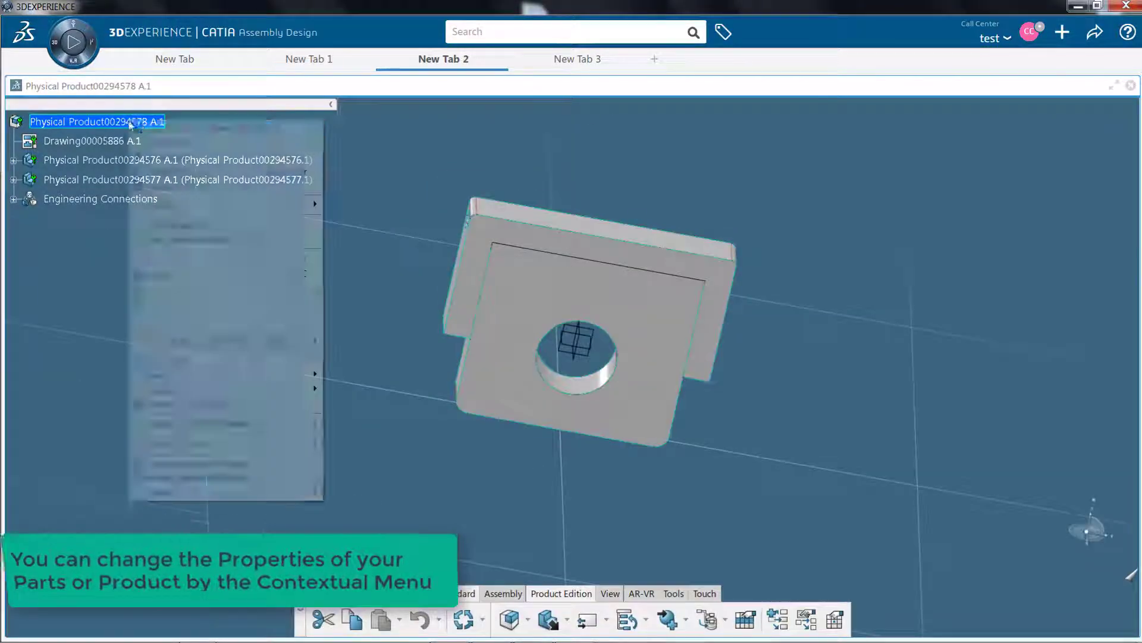
left_click(178, 172)
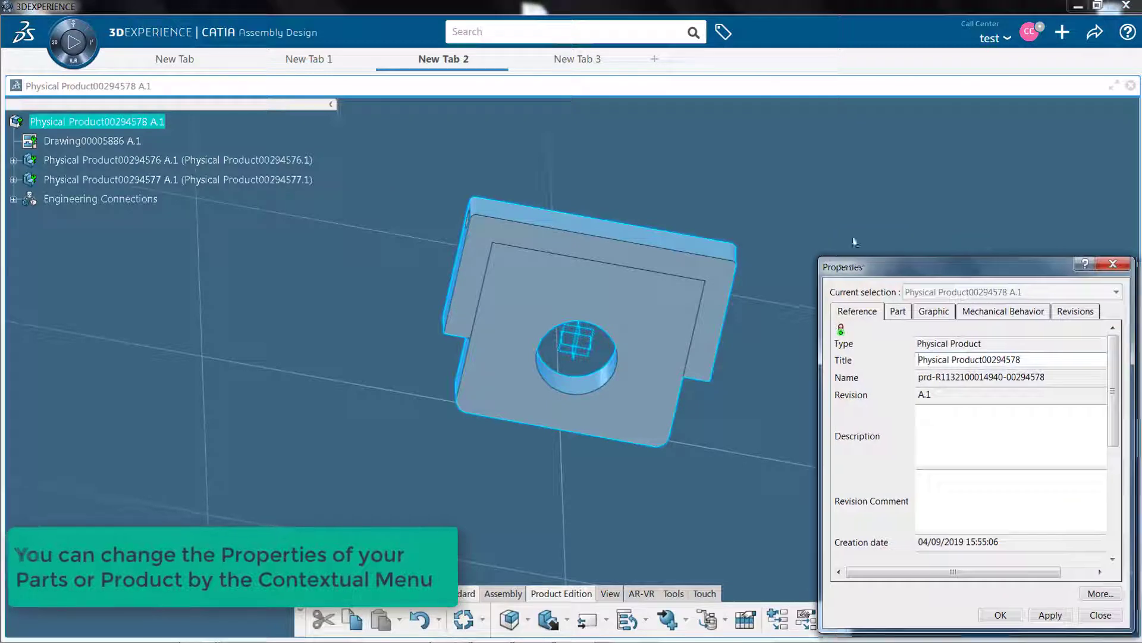
left_click_drag(855, 238, 718, 231)
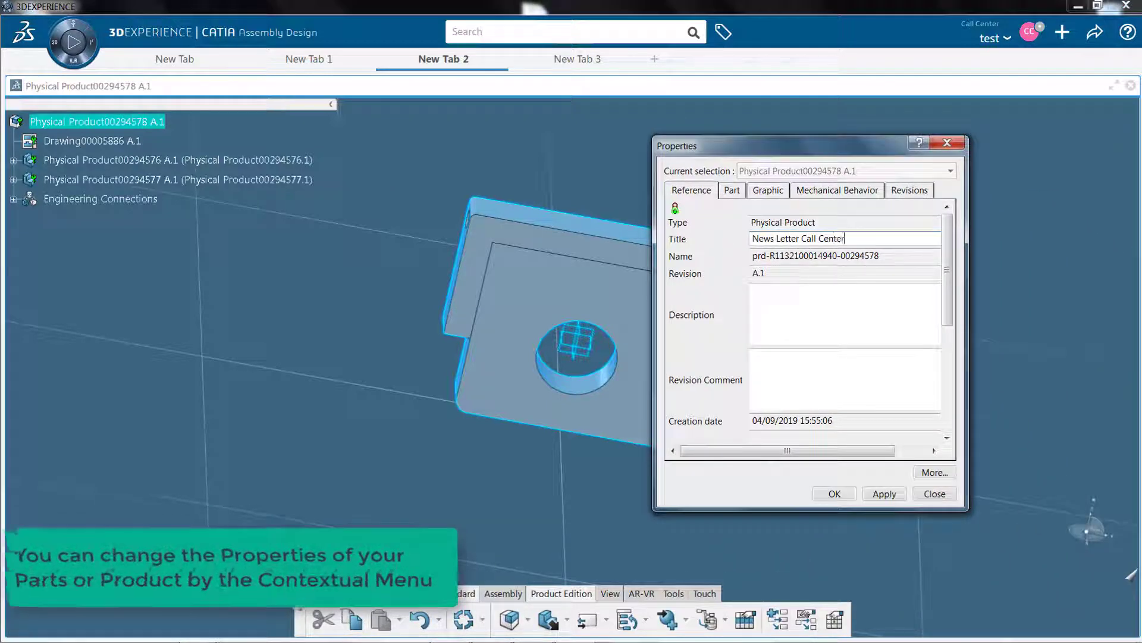
left_click(843, 493)
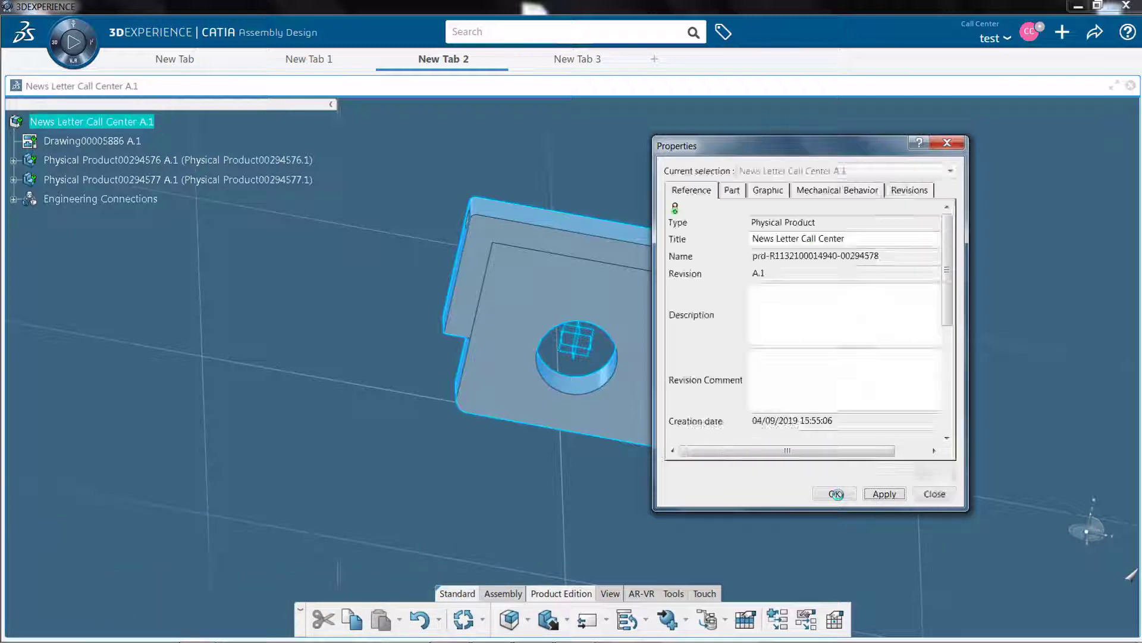
Step: Close all the open tabs, saving the changes to the News Letter Call Center product
left_click(501, 60)
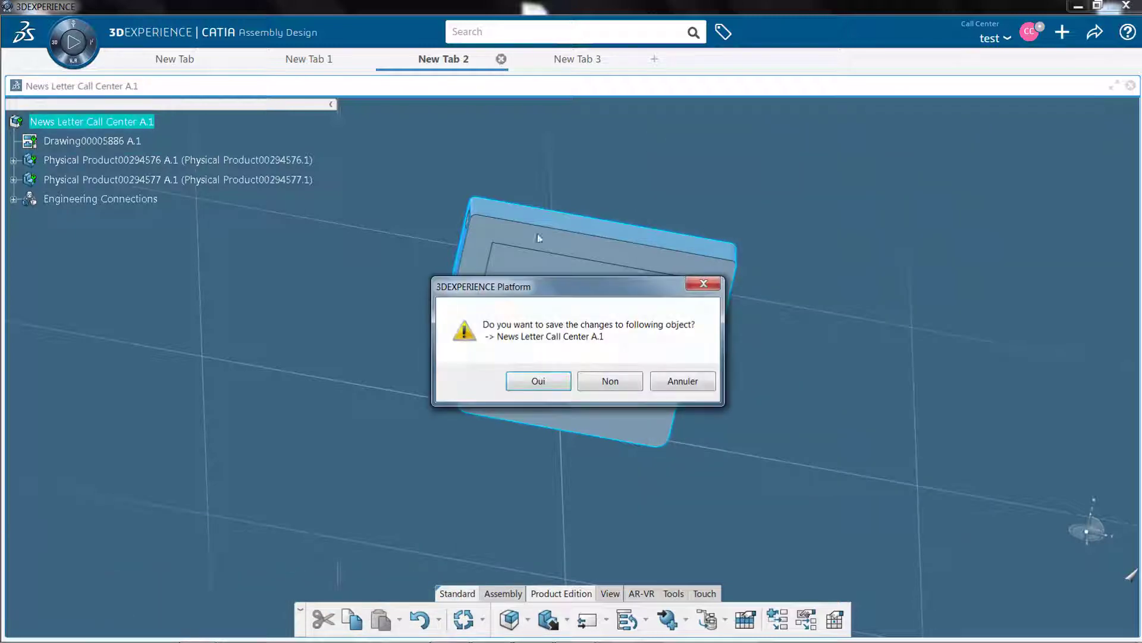
left_click(538, 379)
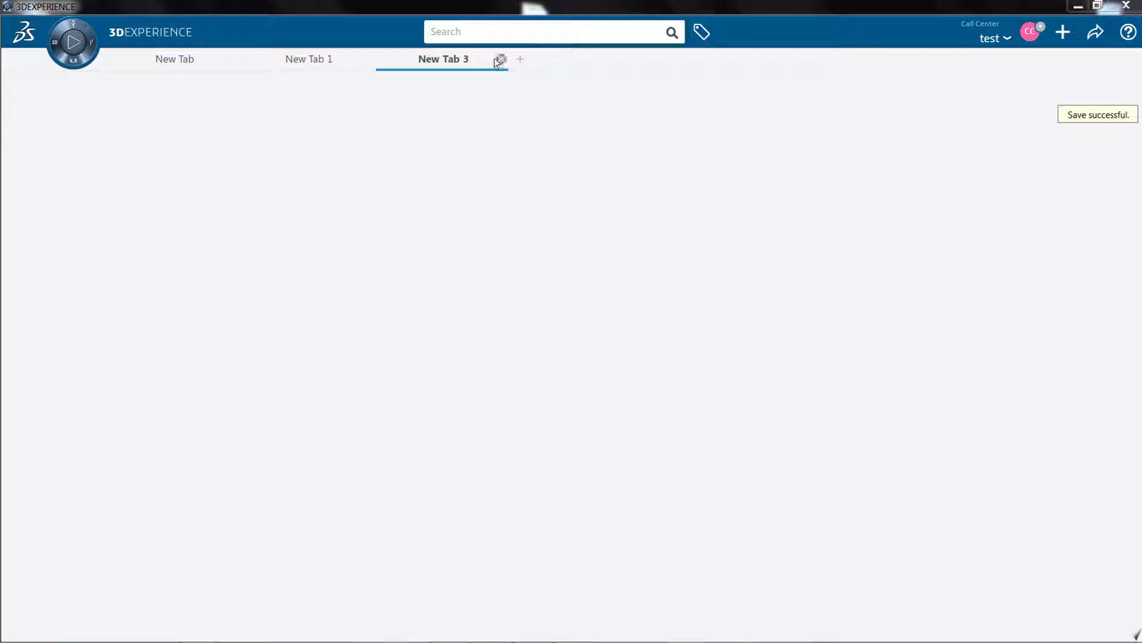
left_click(501, 59)
mouse_move(321, 65)
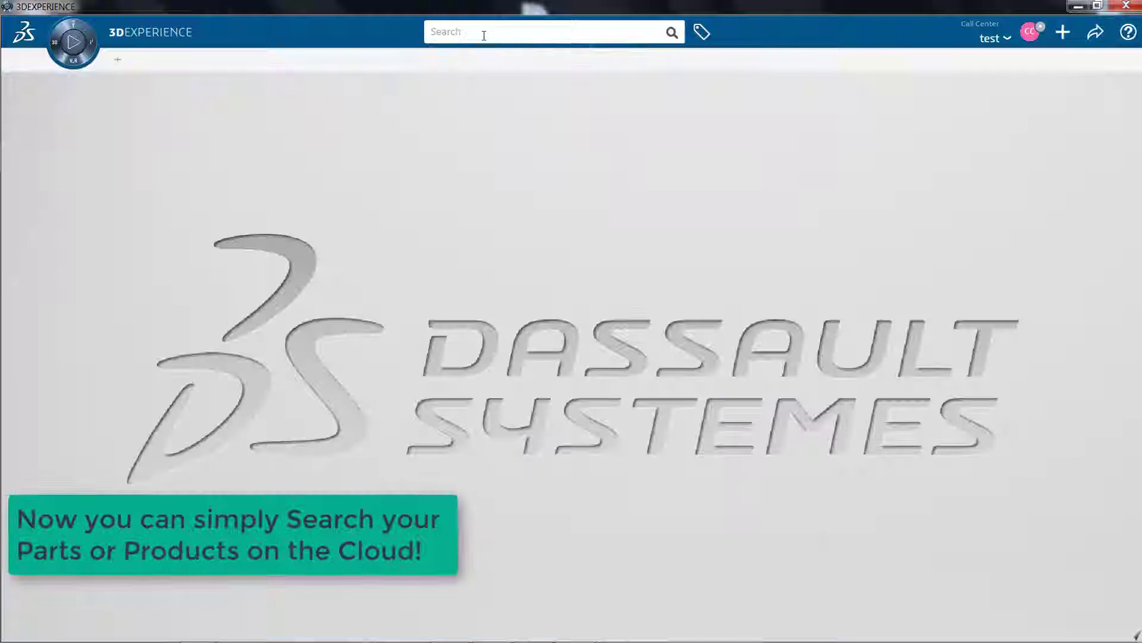
Step: Search the platform for physical products with "prd:" and filter them by a modification date from 2019/09/03
left_click(484, 34)
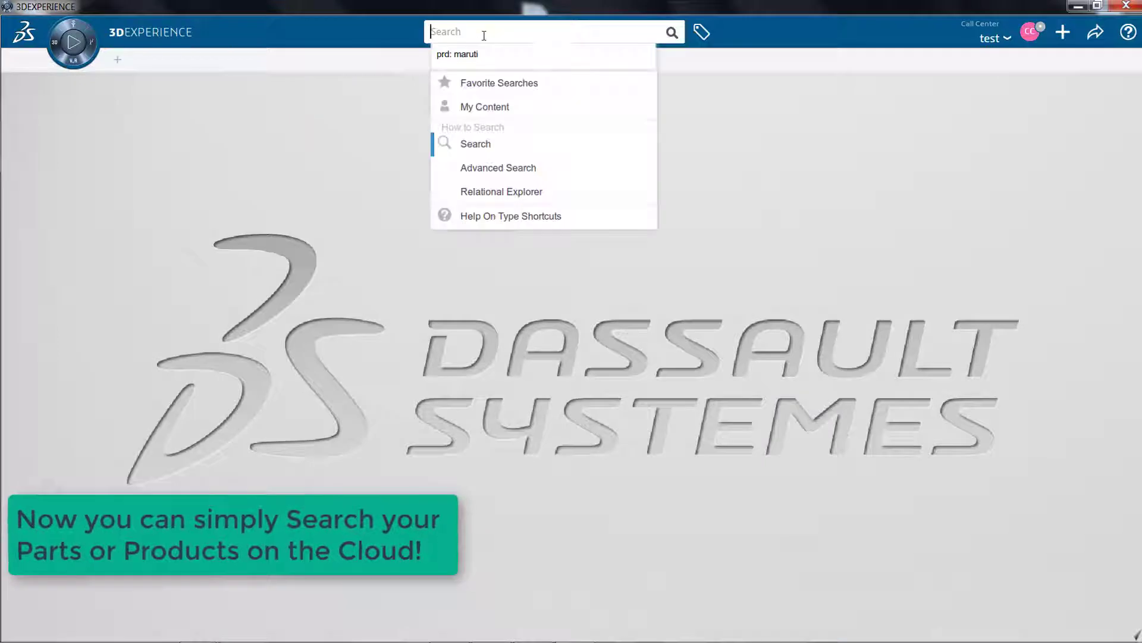
type("prd:")
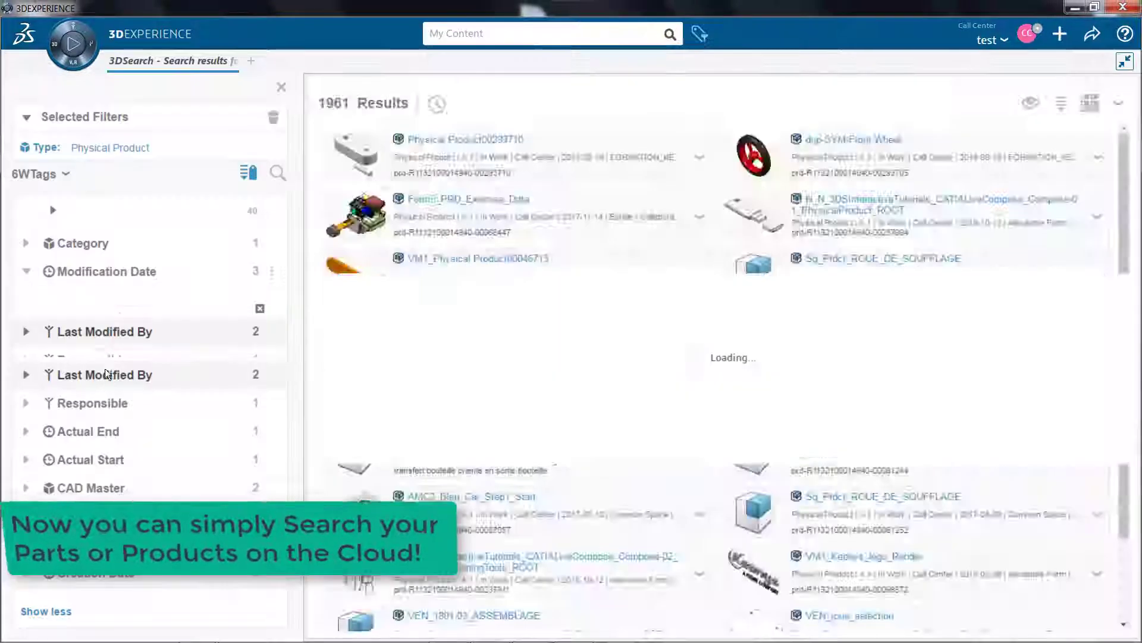
left_click(105, 370)
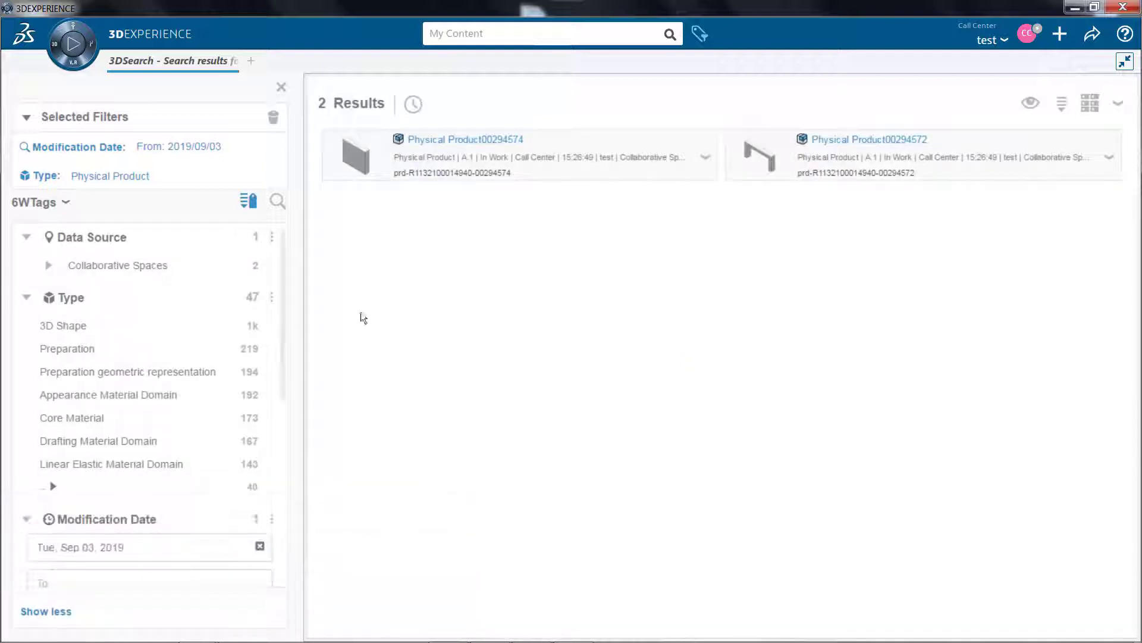
Step: Select the U-shaped bracket and the flat plate in the filtered results and close the search
left_click(752, 171)
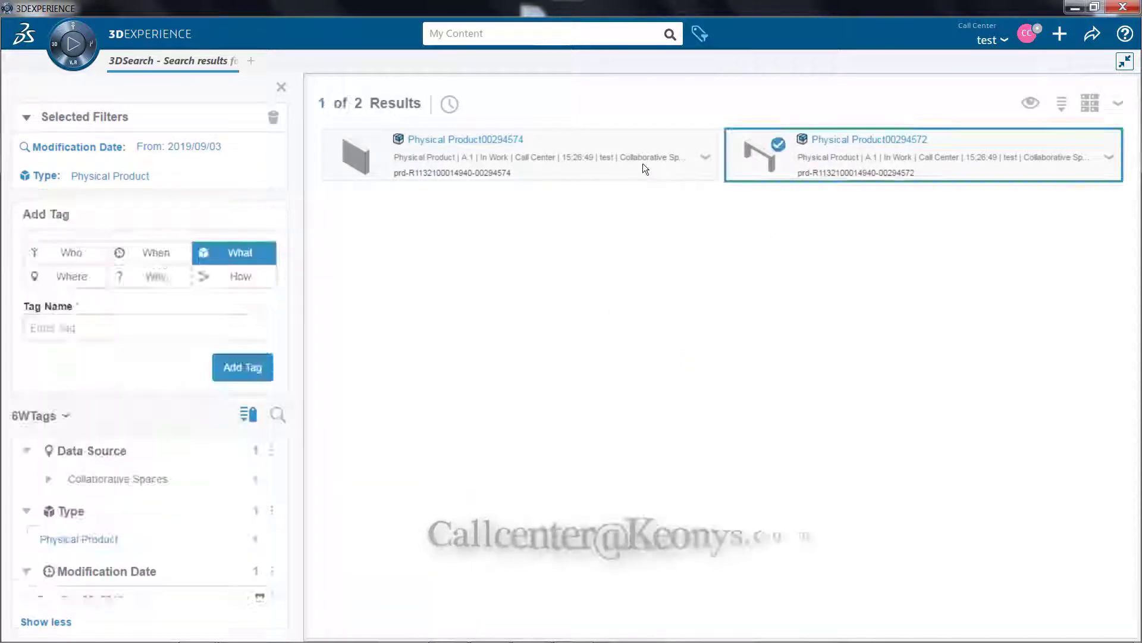
left_click(643, 167)
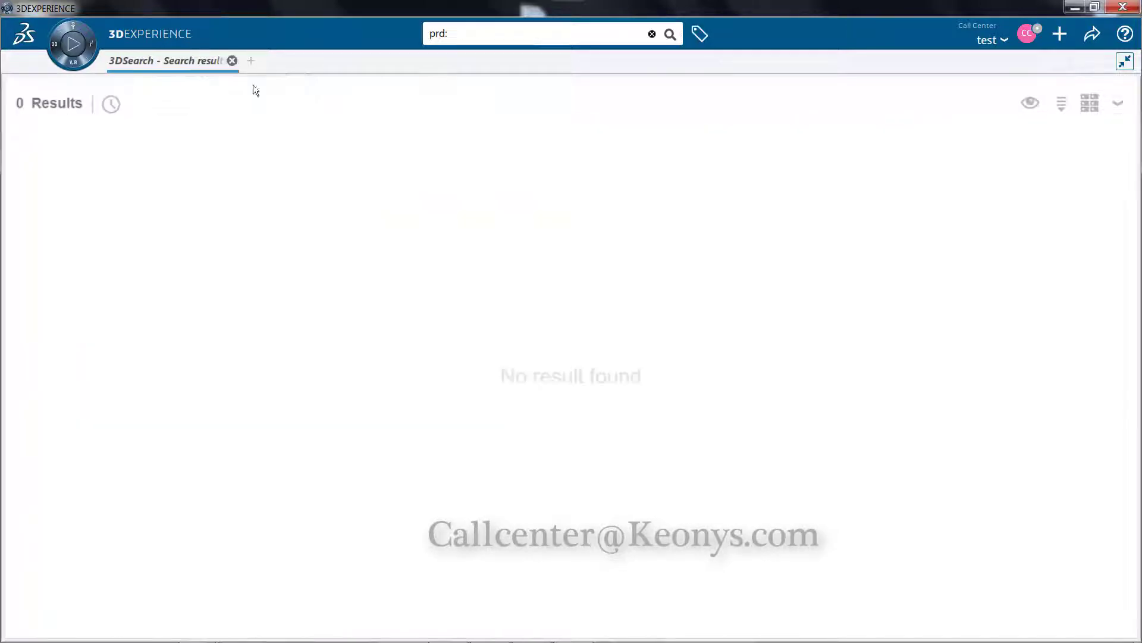
left_click(231, 57)
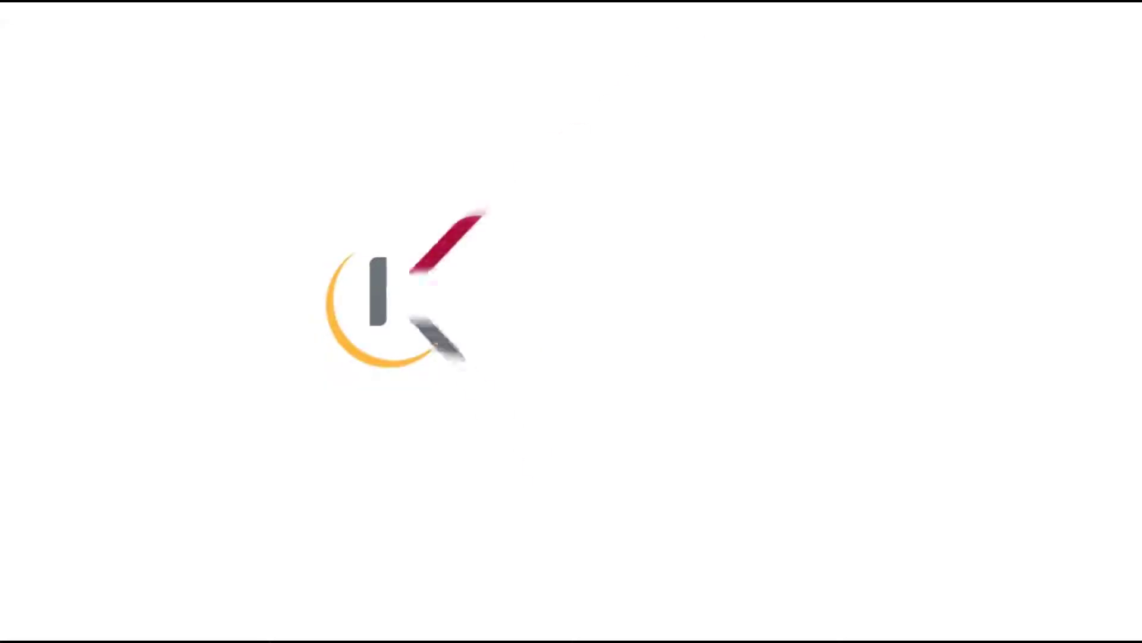